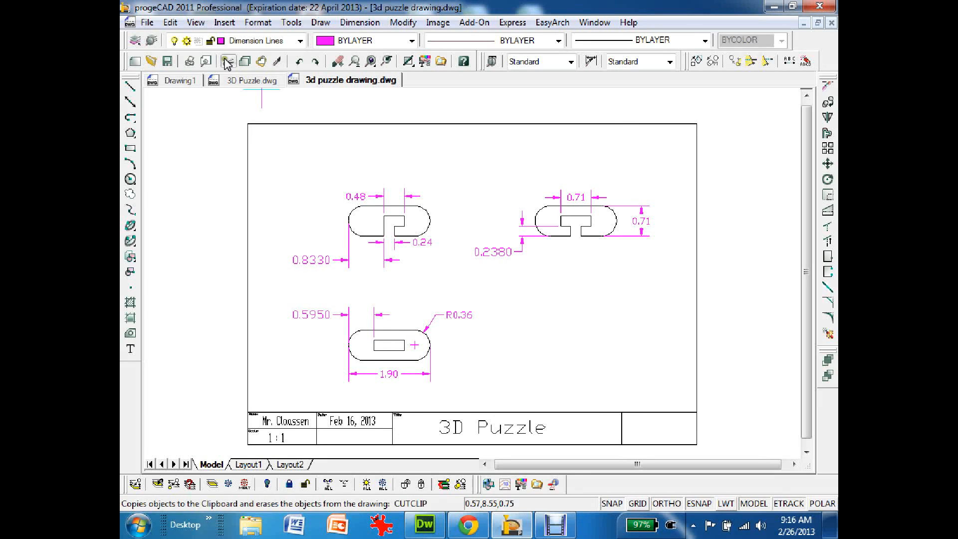
# Turn off the Dimension Lines and Border layers to hide the dimensions and the drawing frame
pyautogui.click(300, 41)
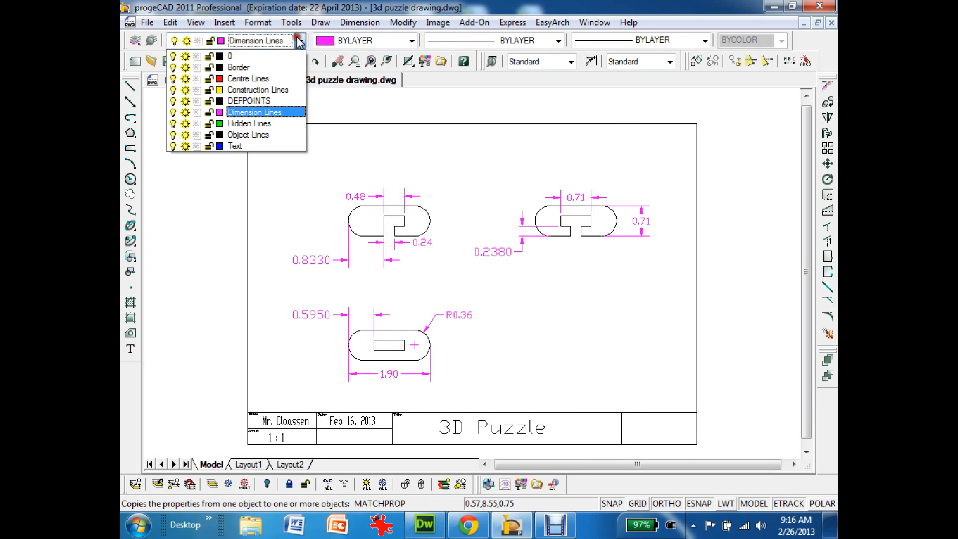
pyautogui.click(172, 113)
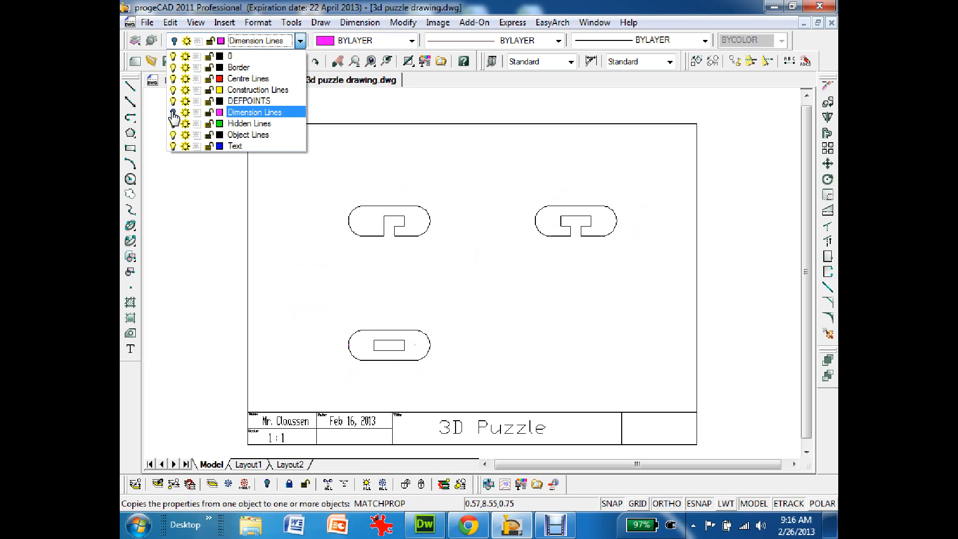
pyautogui.click(172, 67)
pyautogui.click(286, 228)
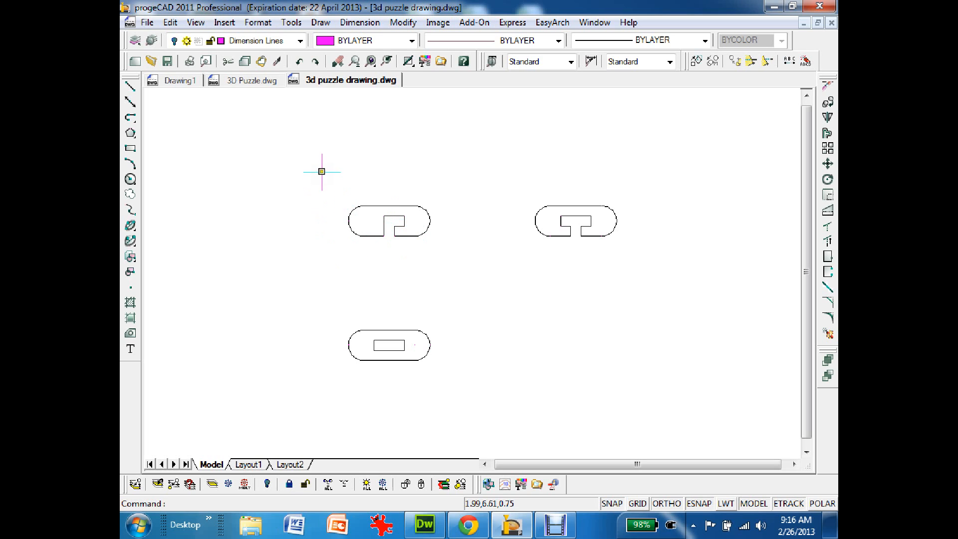
# Set the colour of all three puzzle piece outlines to Red and their lineweight to 0.05 mm
pyautogui.moveTo(322, 171); pyautogui.dragTo(643, 390)
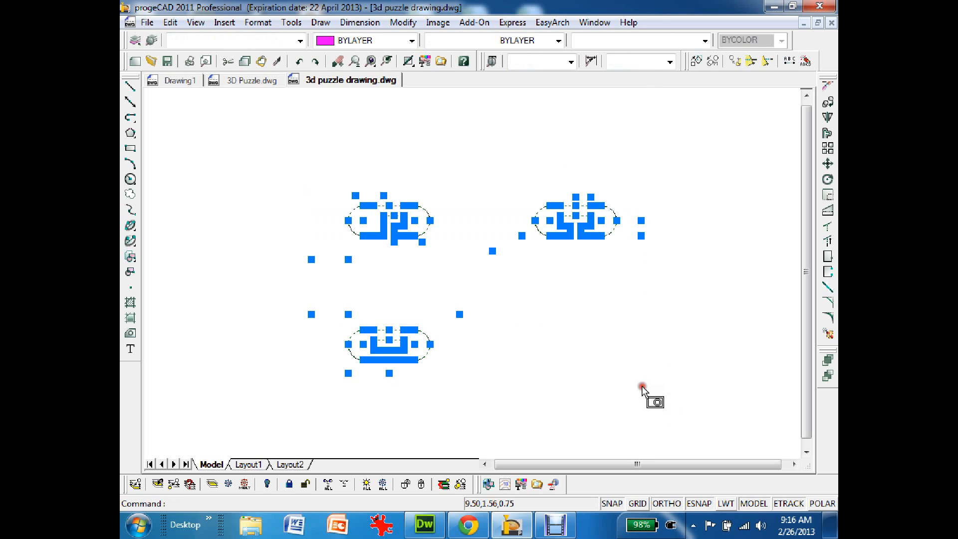
pyautogui.click(412, 41)
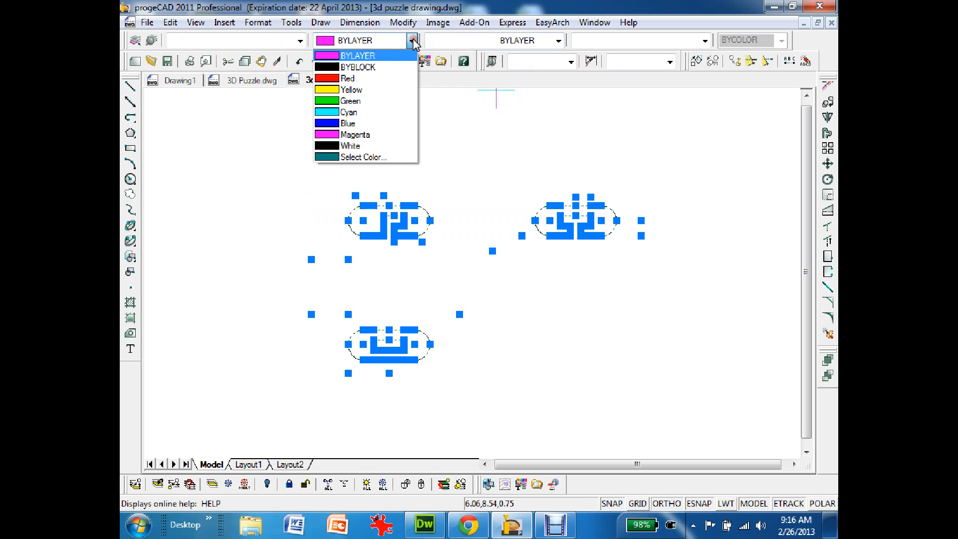
pyautogui.click(349, 79)
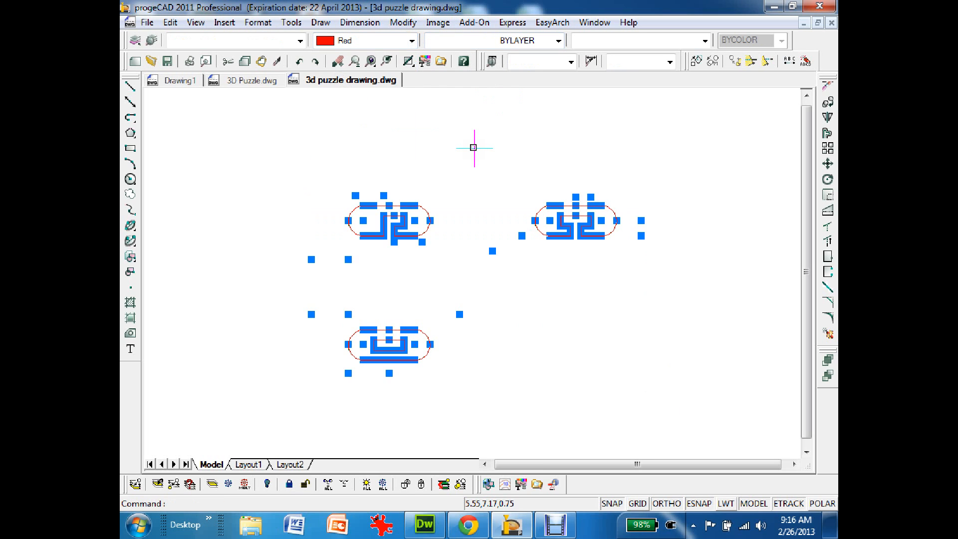
pyautogui.click(705, 41)
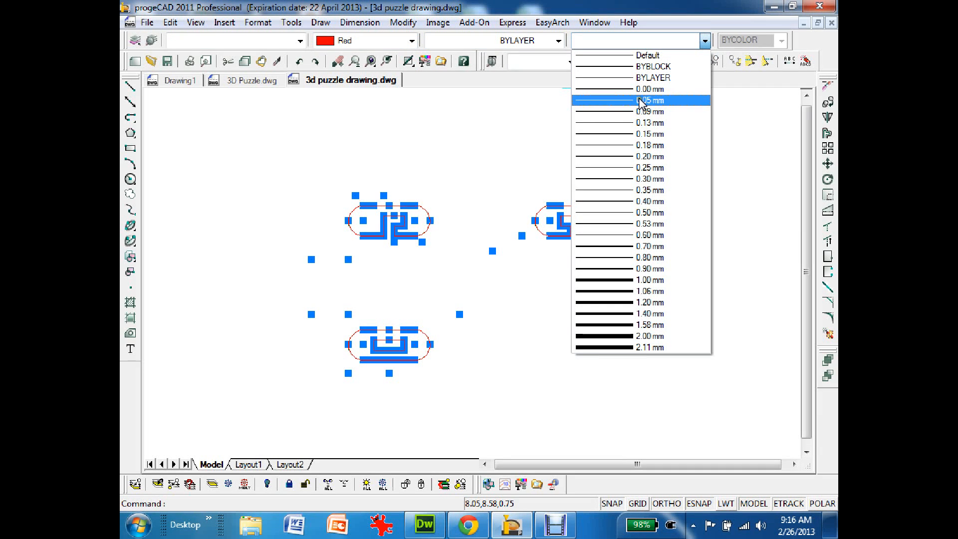
pyautogui.click(640, 102)
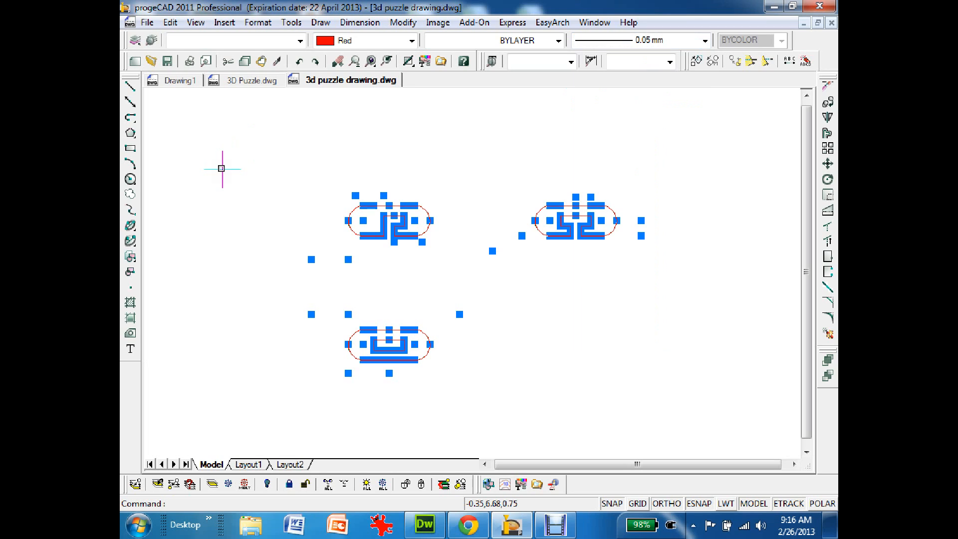
pyautogui.press('Escape')
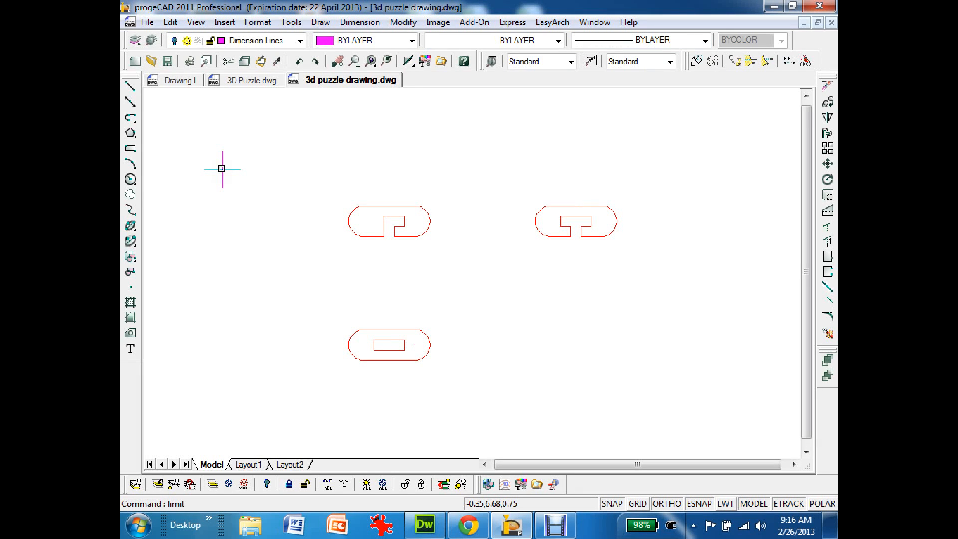
# Set the drawing limits with the lower left corner at 0,0 and the upper right corner at 24,12
pyautogui.press('Return')
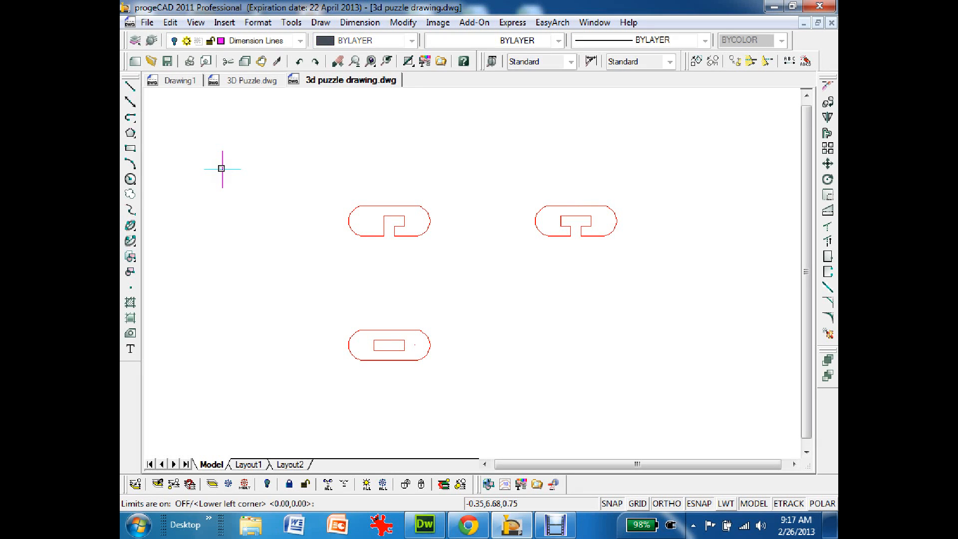
pyautogui.press('Return')
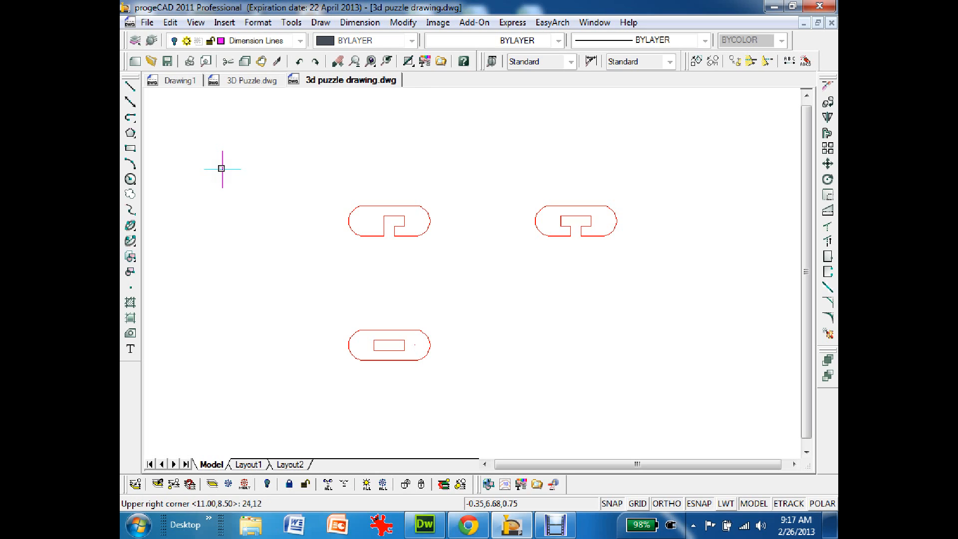
pyautogui.press('Return')
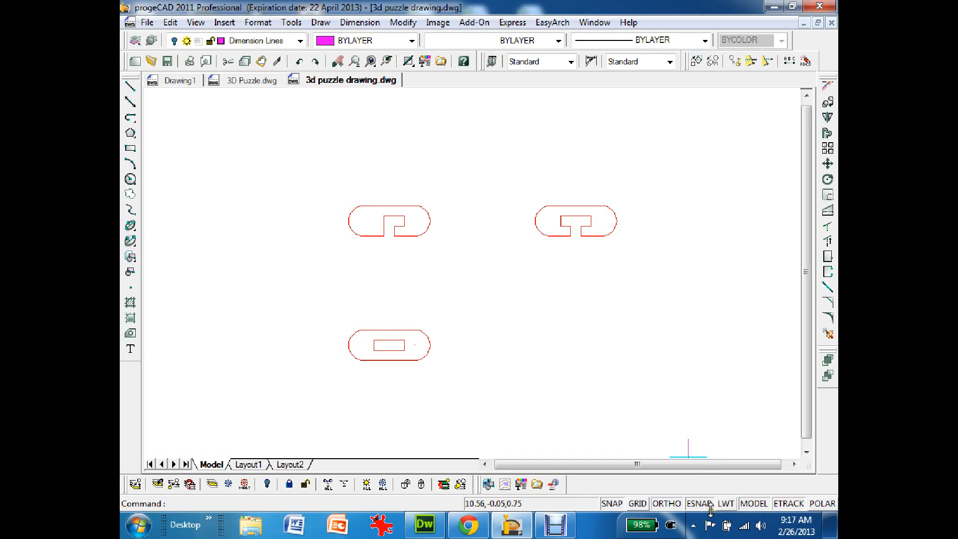
# Show the grid and disable its display beyond the drawing limits
pyautogui.click(640, 504)
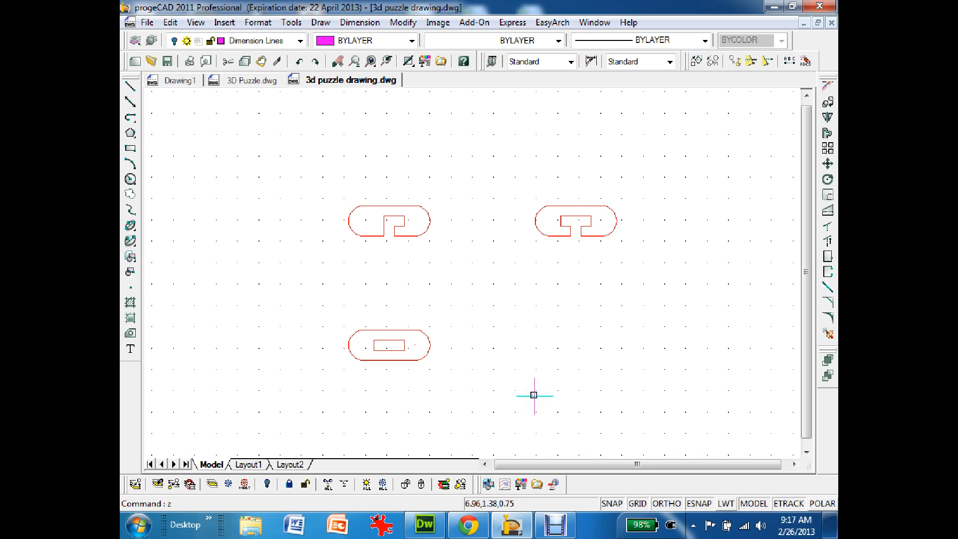
pyautogui.press('Return')
pyautogui.write('a')
pyautogui.press('Return')
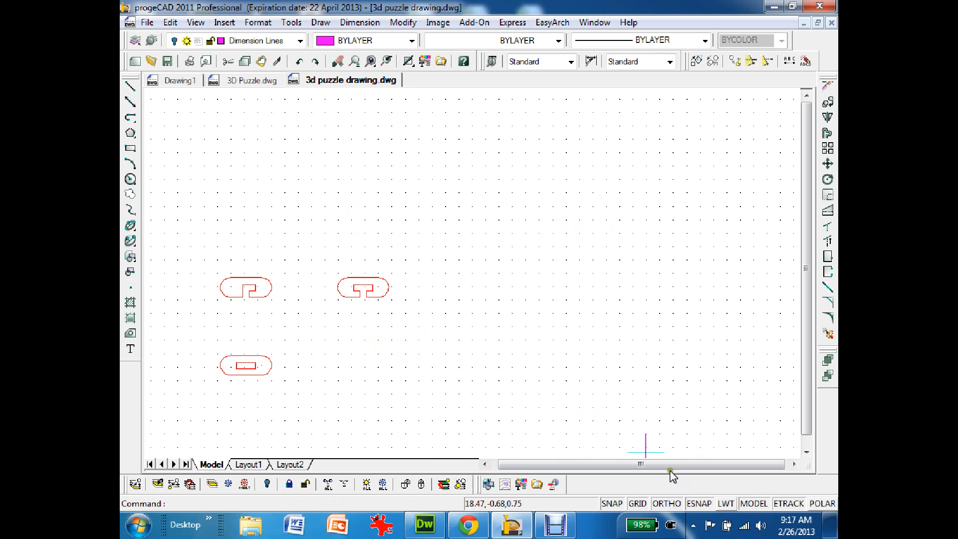
pyautogui.rightClick(640, 505)
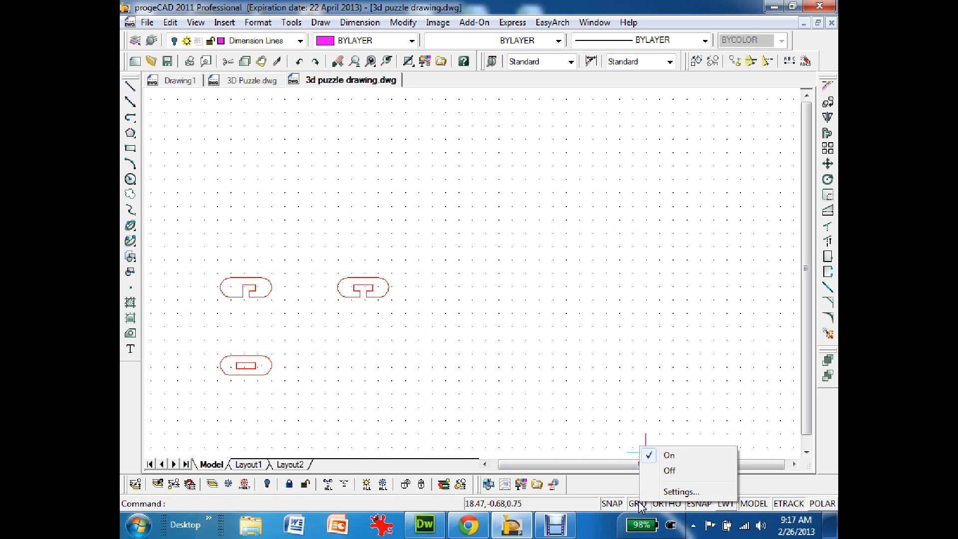
pyautogui.click(671, 492)
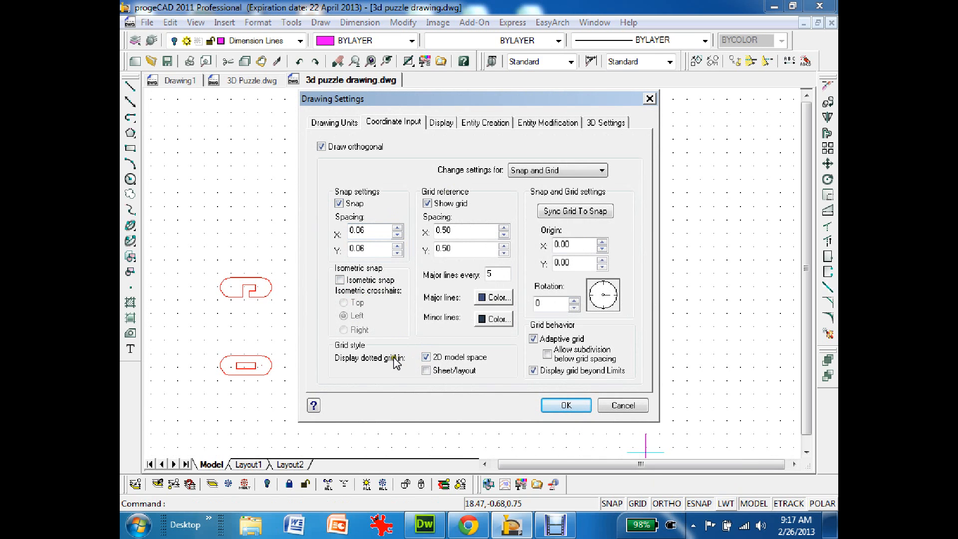
pyautogui.click(532, 370)
pyautogui.click(563, 404)
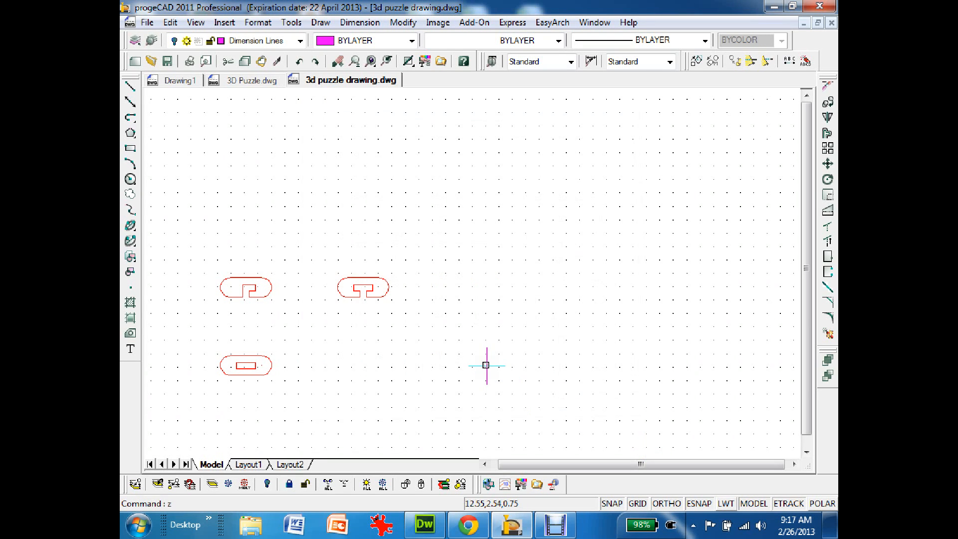
# Zoom out and frame the whole gridded drawing area with a zoom window
pyautogui.write('z')
pyautogui.press('Return')
pyautogui.press('Escape')
pyautogui.write('z')
pyautogui.press('Return')
pyautogui.press('Escape')
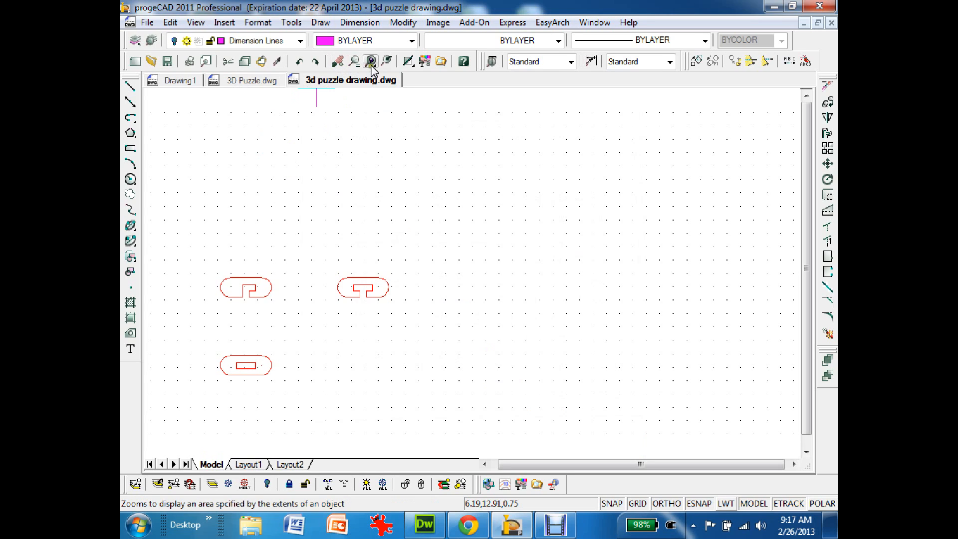
pyautogui.click(356, 63)
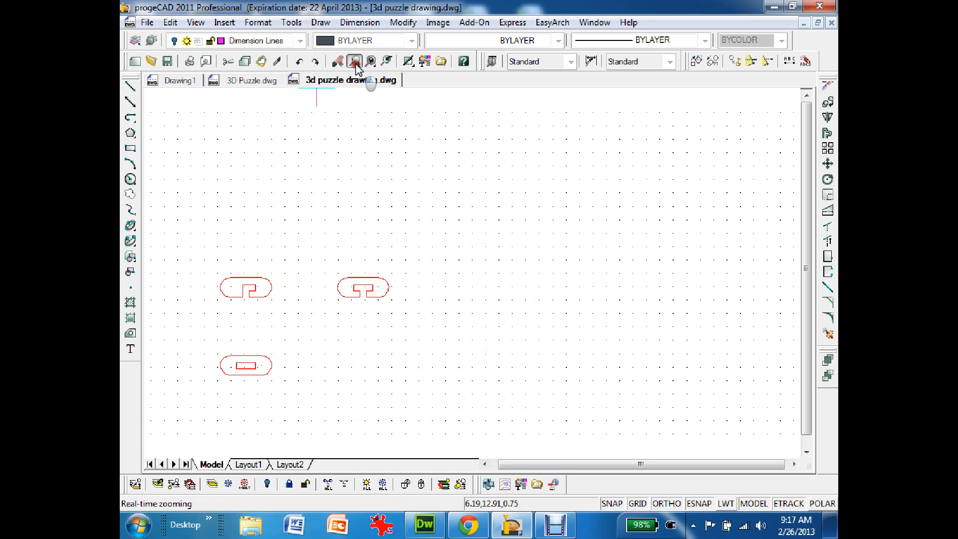
pyautogui.moveTo(371, 63); pyautogui.dragTo(371, 153)
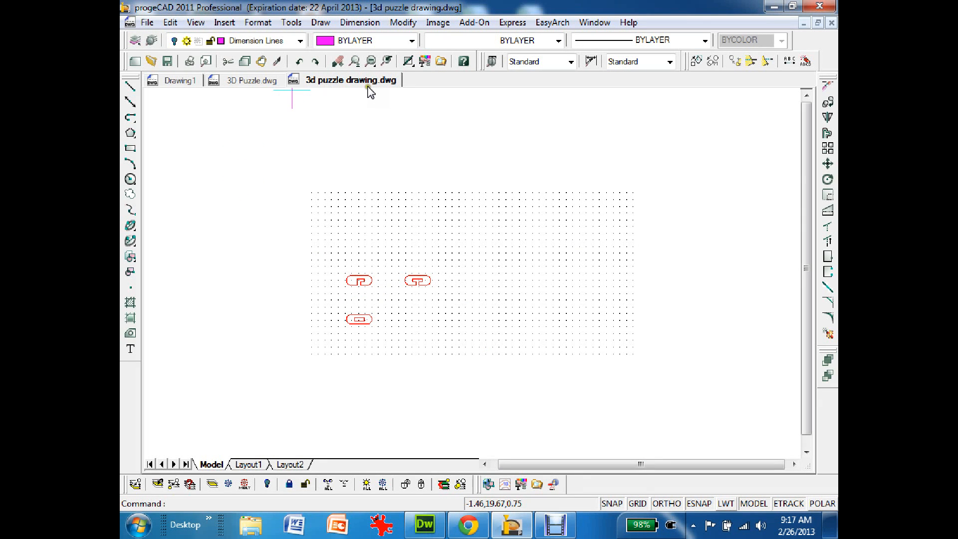
pyautogui.write('z')
pyautogui.press('Return')
pyautogui.write('w')
pyautogui.press('Return')
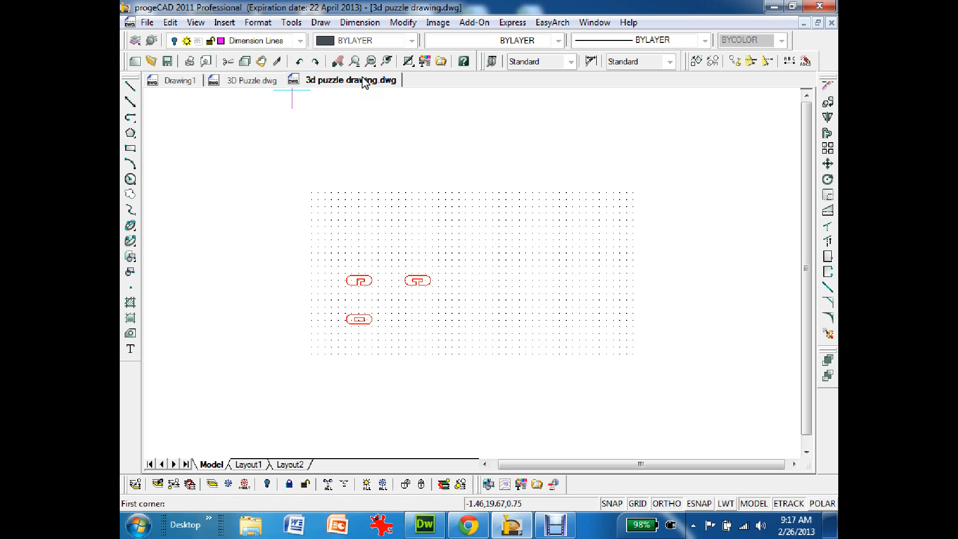
pyautogui.click(298, 180)
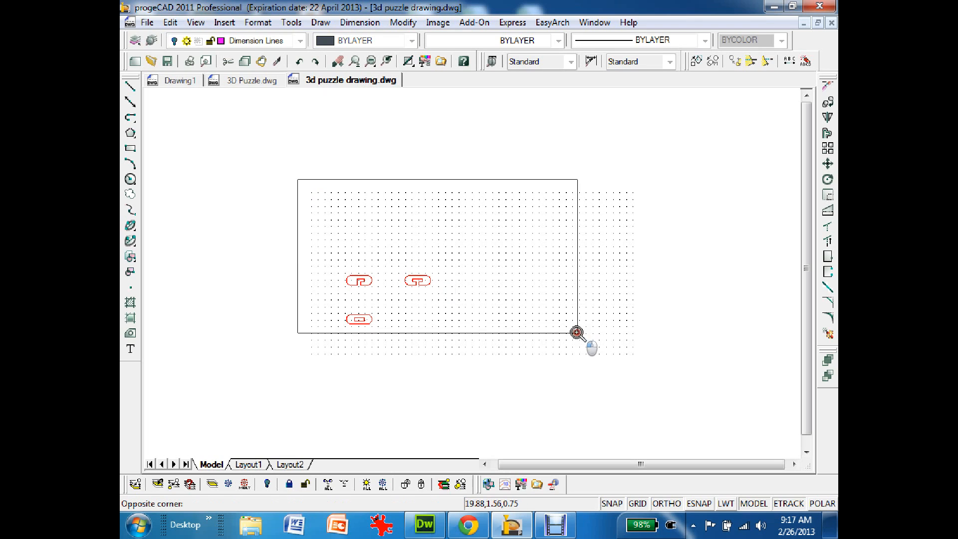
pyautogui.click(649, 373)
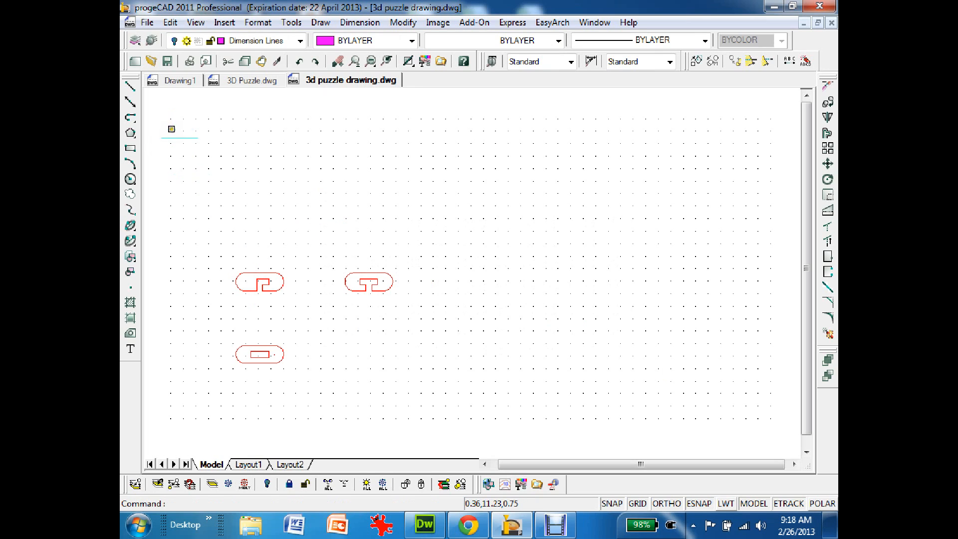
# Switch ortho mode off and move the outline with the hooked slot to the upper left corner of the grid
pyautogui.click(220, 243)
pyautogui.click(296, 302)
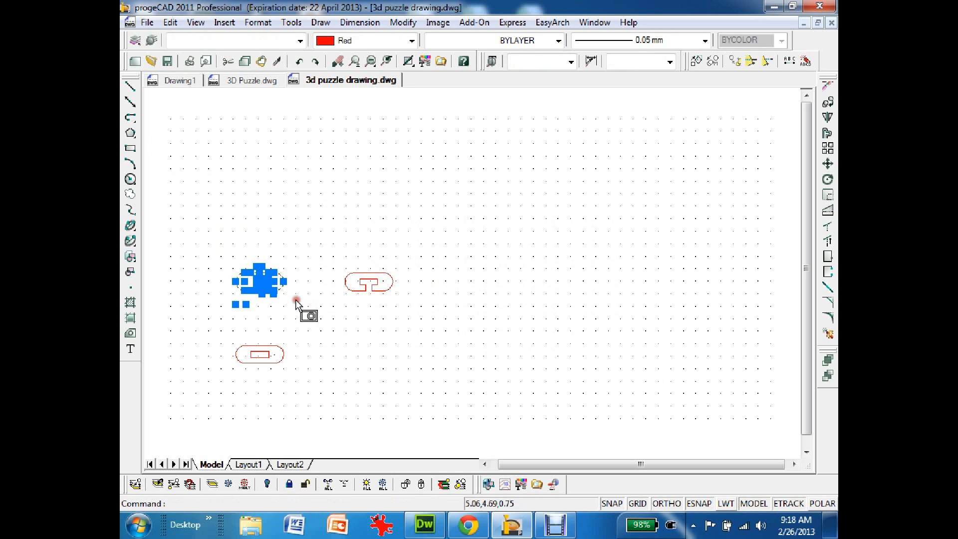
pyautogui.press('Return')
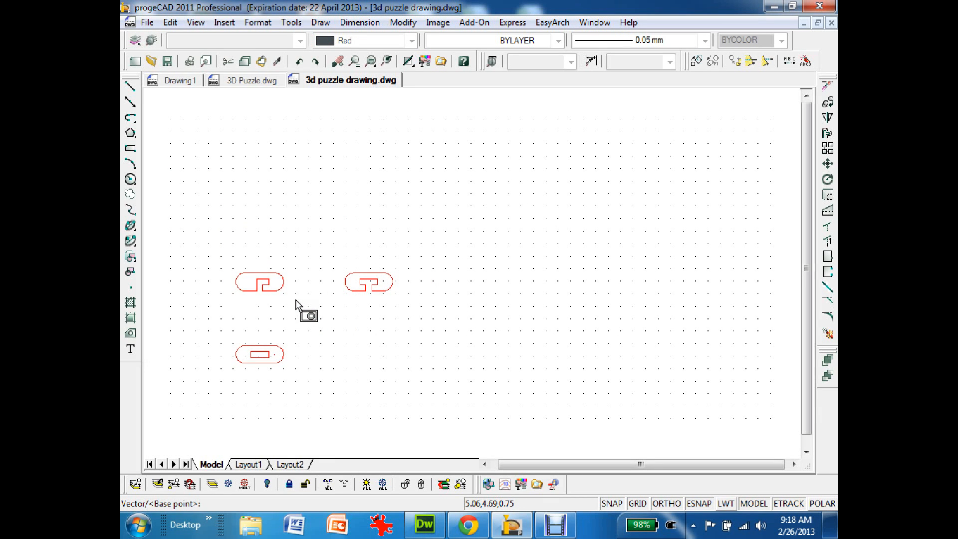
pyautogui.click(261, 284)
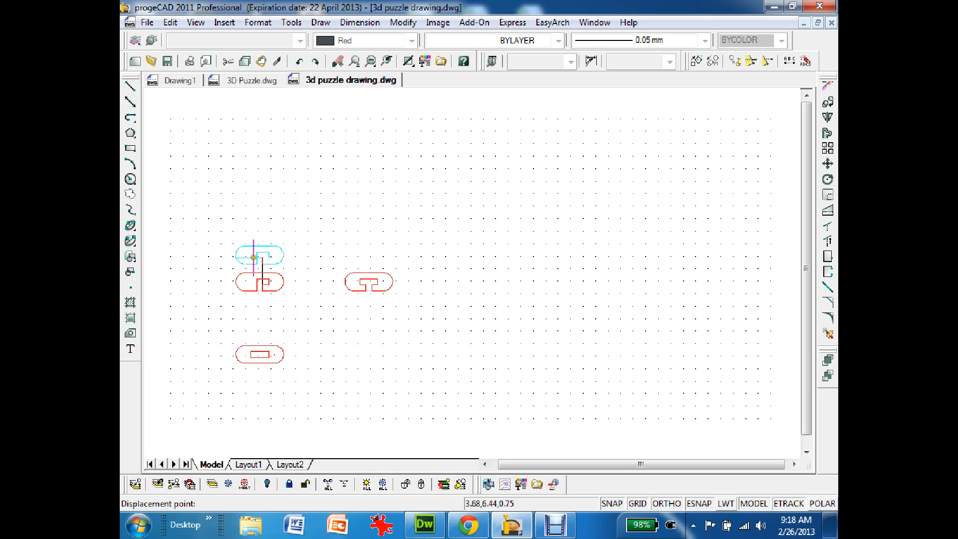
pyautogui.click(667, 504)
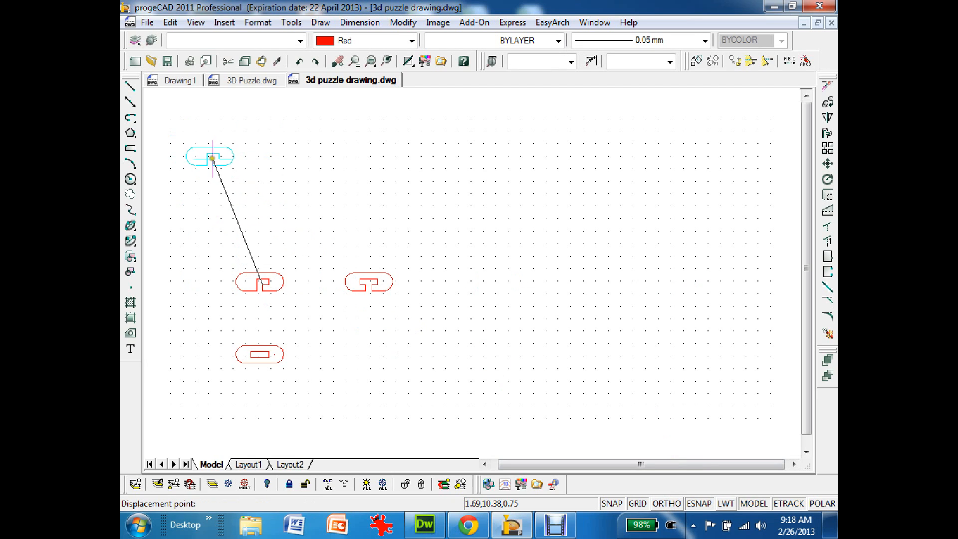
pyautogui.click(205, 146)
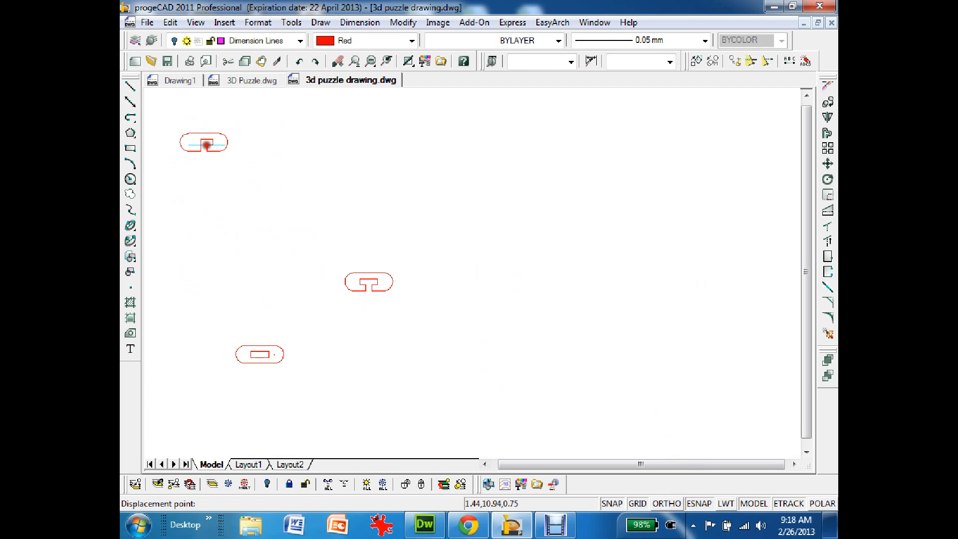
# Move the outline with the T-shaped slot to just below the hooked-slot outline, without overlap
pyautogui.click(315, 247)
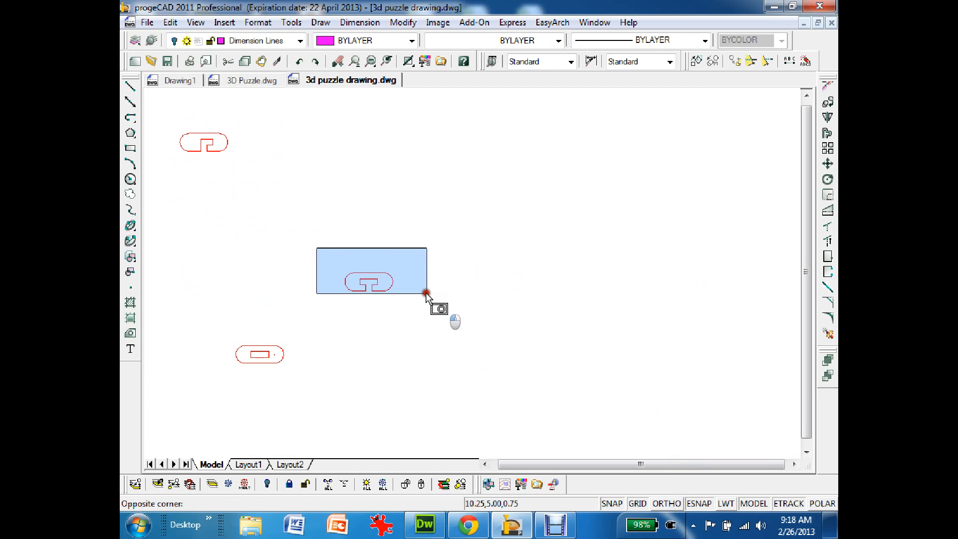
pyautogui.click(435, 312)
pyautogui.click(827, 364)
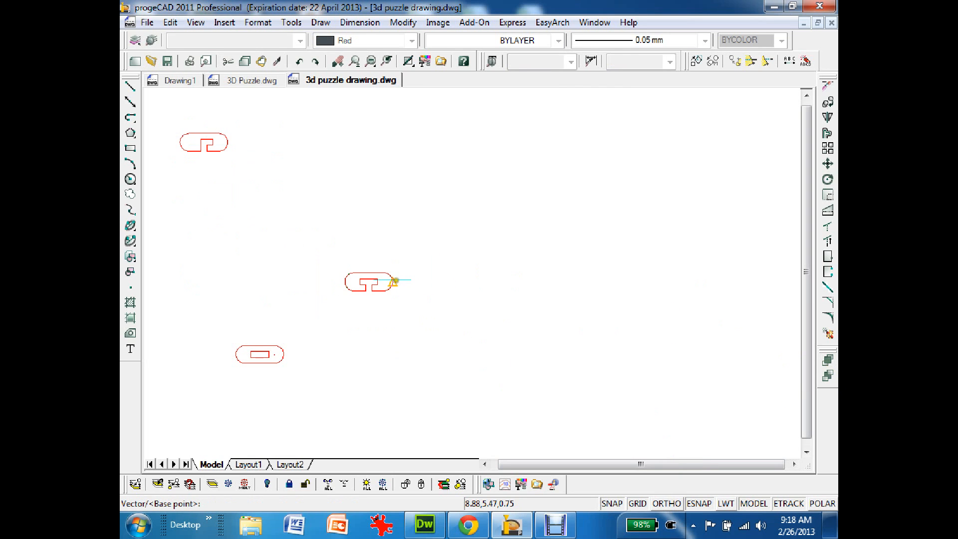
pyautogui.click(377, 279)
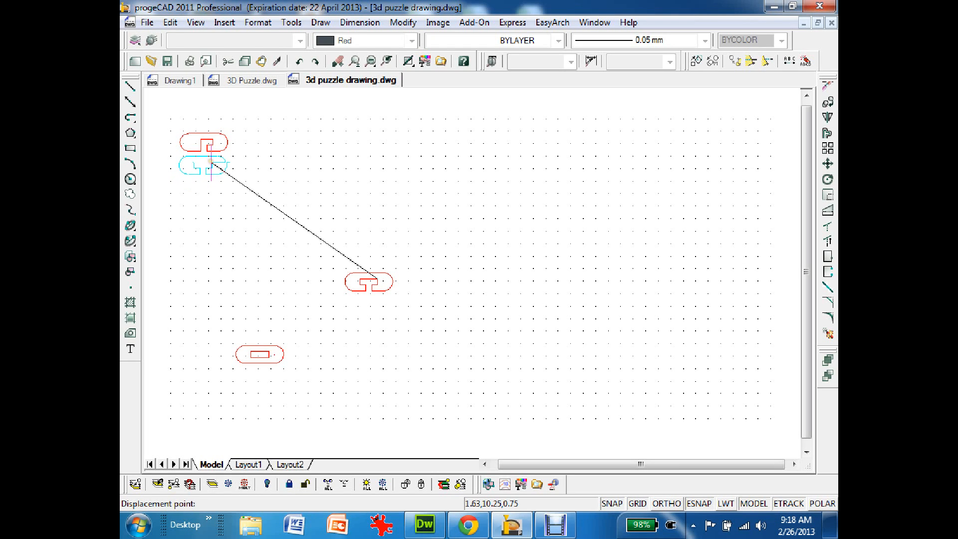
pyautogui.click(209, 163)
# Move the outline with the closed rectangular hole to just below the T-slot outline
pyautogui.moveTo(220, 330); pyautogui.dragTo(314, 386)
pyautogui.write('m')
pyautogui.press('Return')
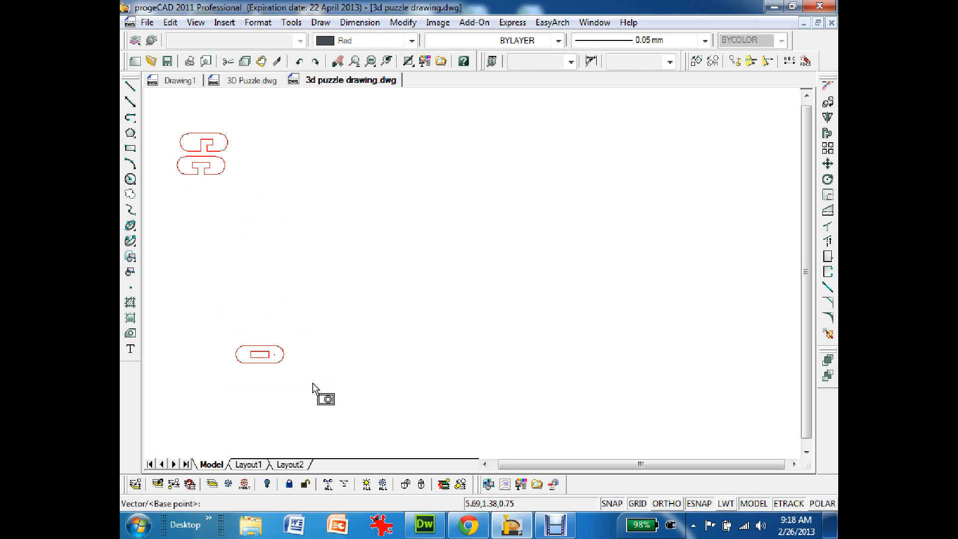
pyautogui.click(250, 350)
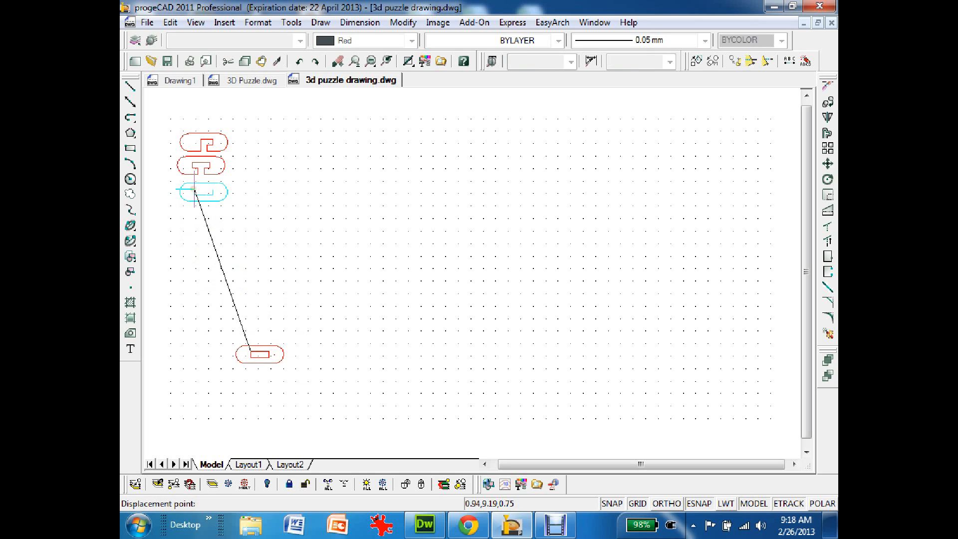
pyautogui.click(194, 188)
pyautogui.press('F7')
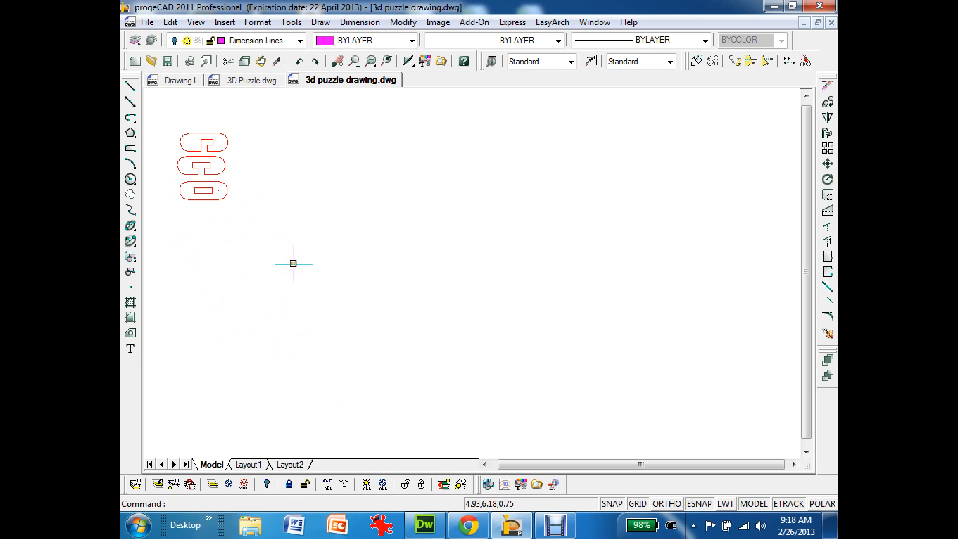
# Zoom to the full drawing limits to check the arranged outlines
pyautogui.write('z')
pyautogui.press('Return')
pyautogui.write('a')
pyautogui.press('Return')
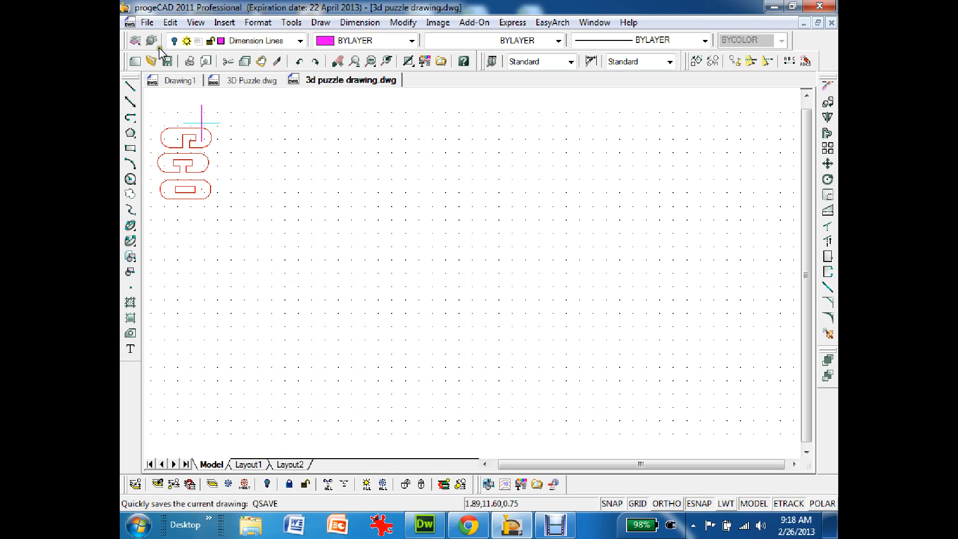
# Preview the plot of the arranged outlines and check the print scale and area settings without printing
pyautogui.click(146, 23)
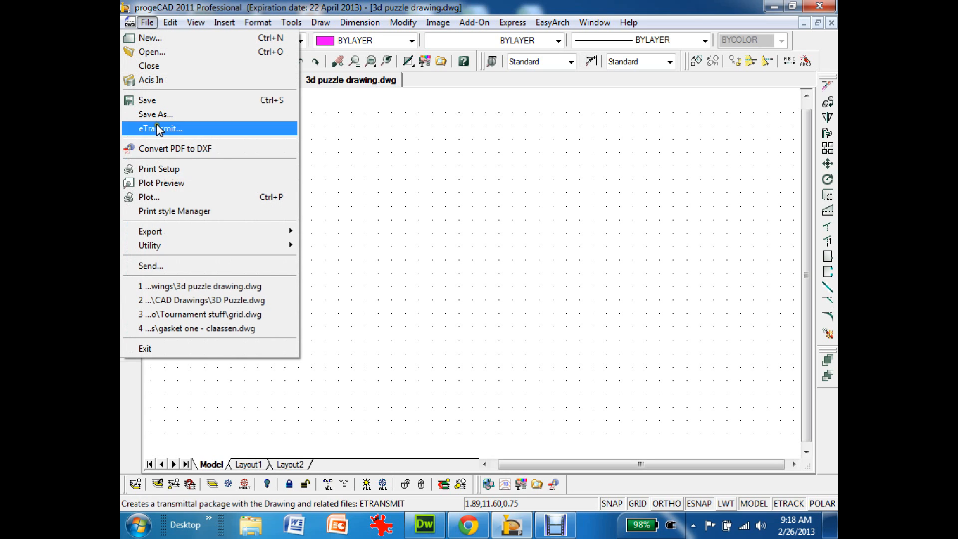
pyautogui.click(167, 183)
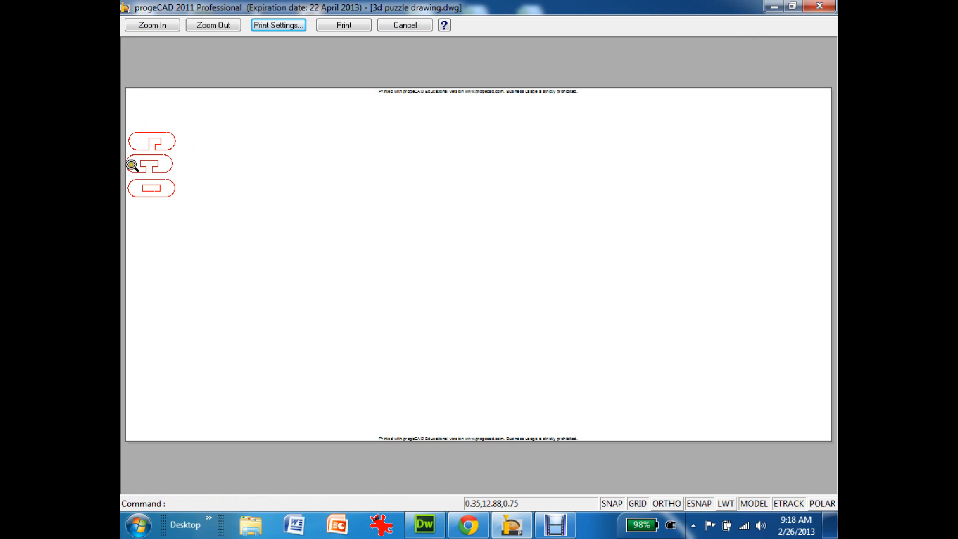
pyautogui.click(402, 25)
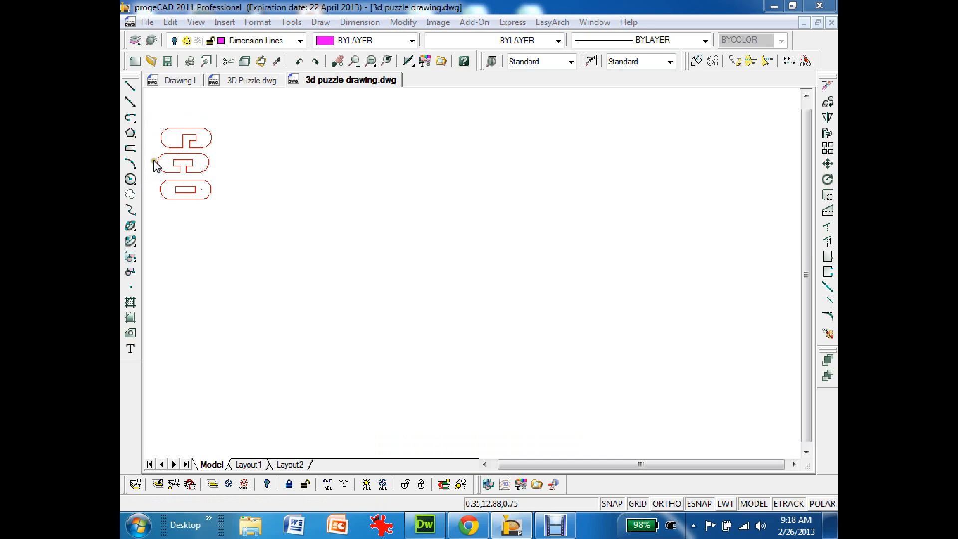
pyautogui.hotkey('ctrl', 'p')
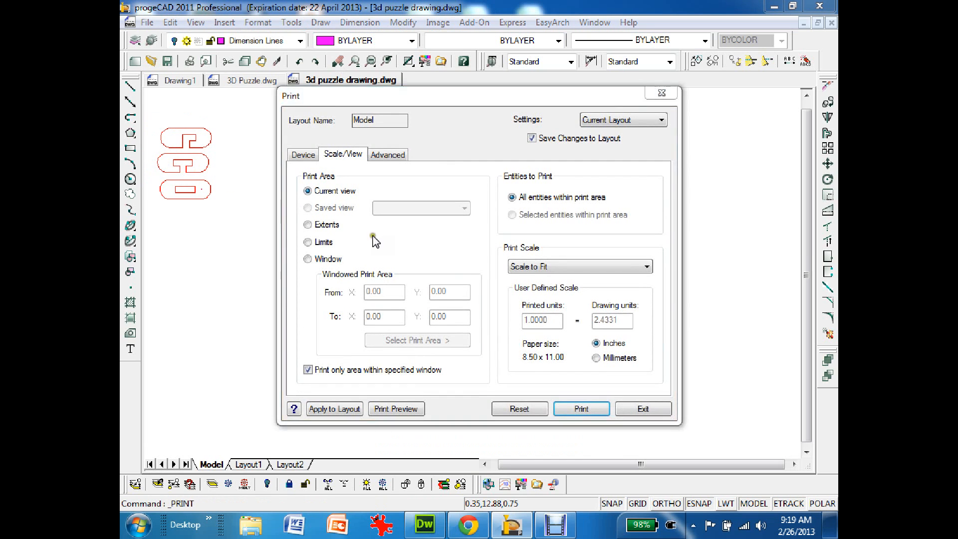
pyautogui.click(647, 409)
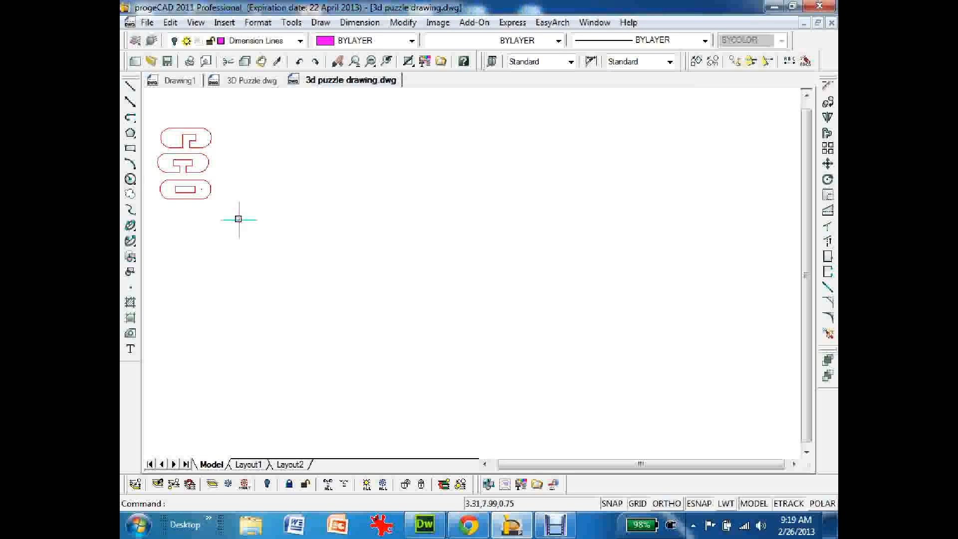
pyautogui.click(151, 150)
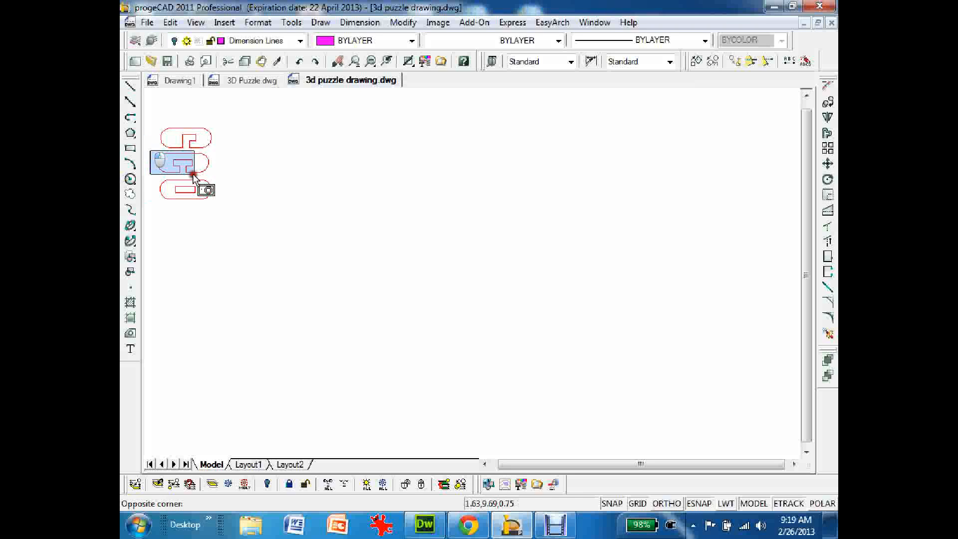
pyautogui.click(217, 174)
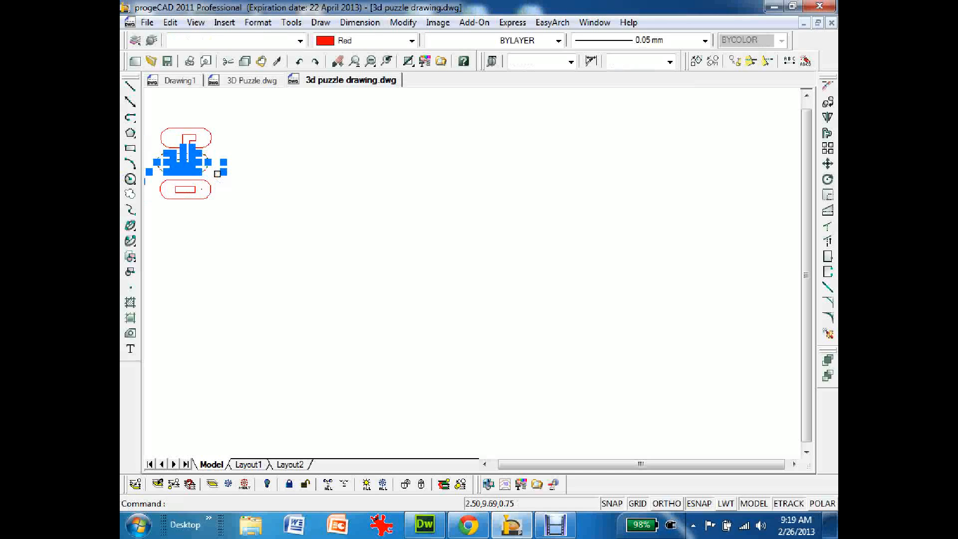
pyautogui.press('Left')
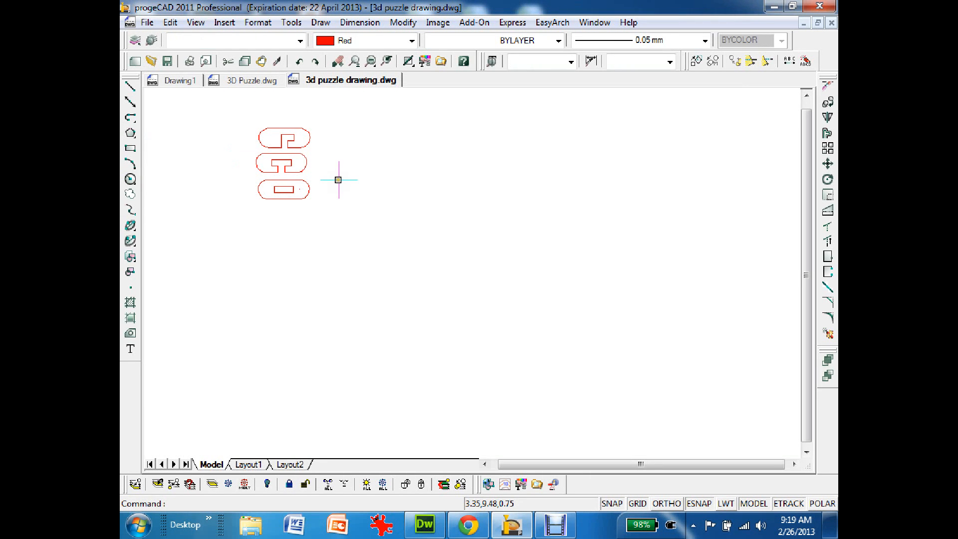
pyautogui.press('Right')
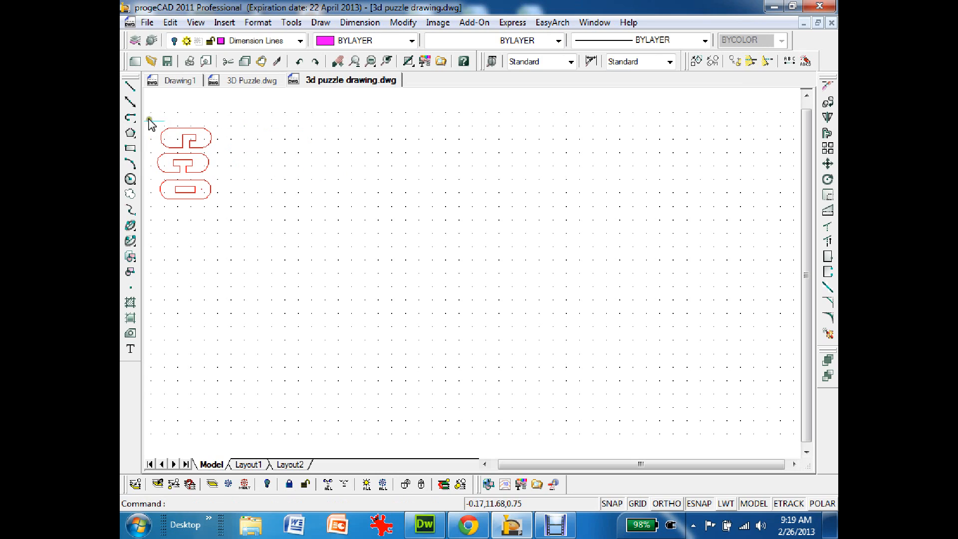
# Move the outline with the T-shaped slot slightly right and down, away from the left edge of the drawing area
pyautogui.click(146, 151)
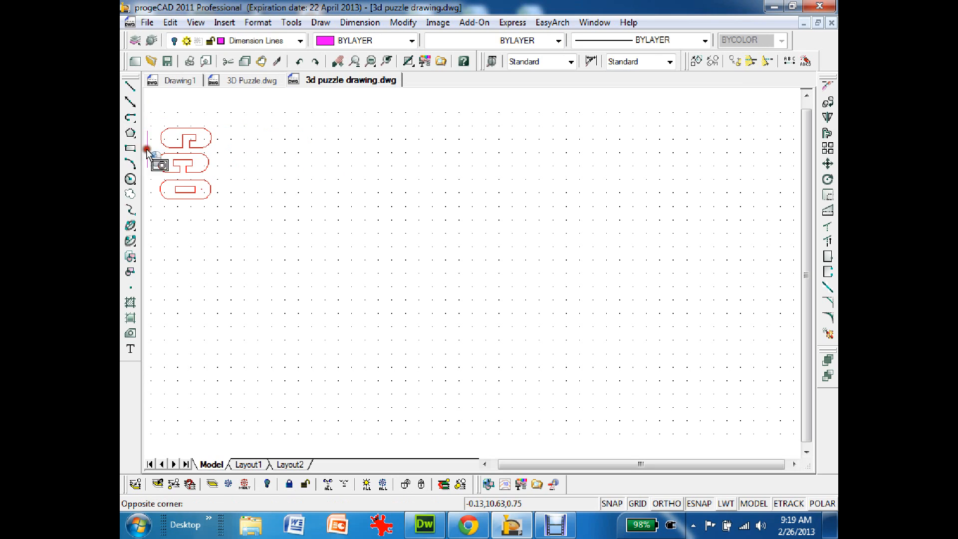
pyautogui.click(217, 174)
pyautogui.write('m')
pyautogui.press('Return')
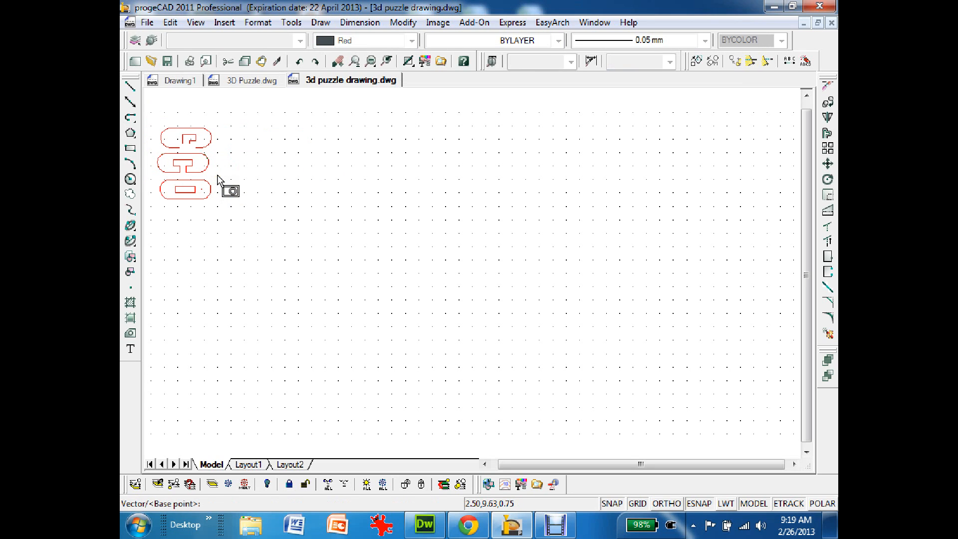
pyautogui.click(183, 160)
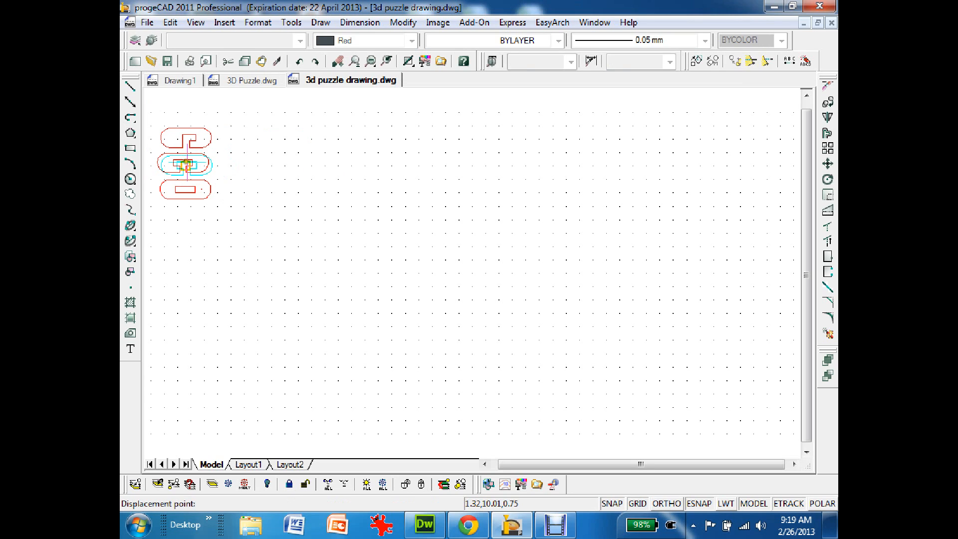
pyautogui.moveTo(188, 160); pyautogui.dragTo(192, 163)
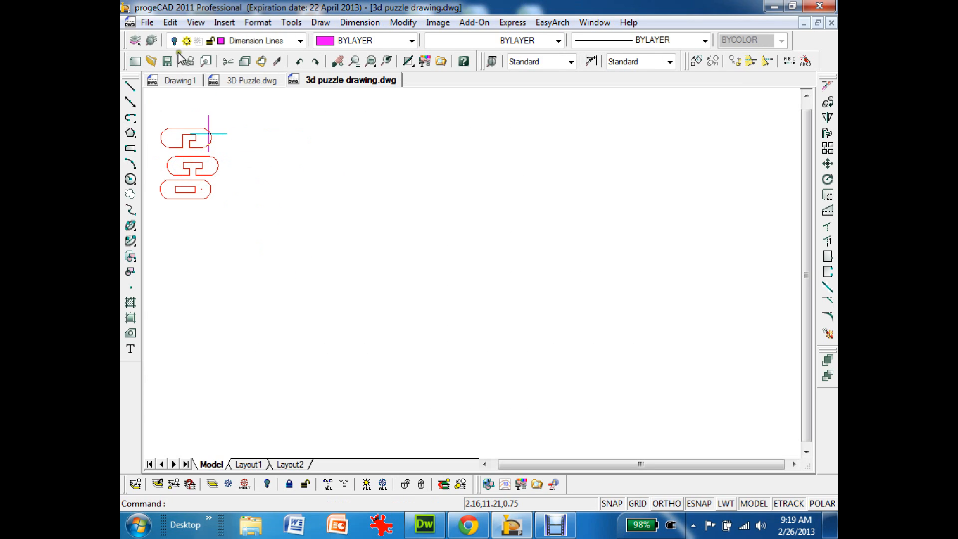
# Preview the plot and choose VLS3.50 as the printer in its print settings
pyautogui.click(147, 22)
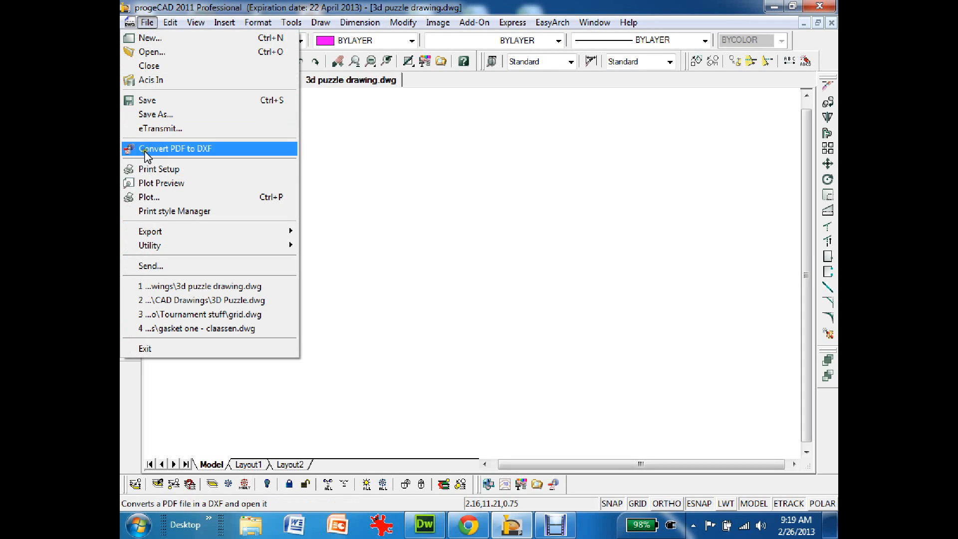
pyautogui.click(150, 183)
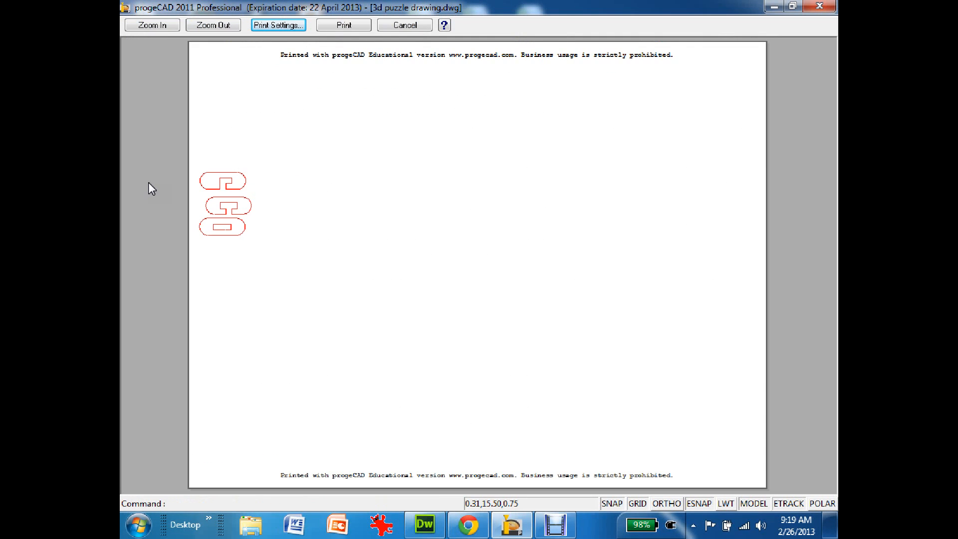
pyautogui.click(272, 26)
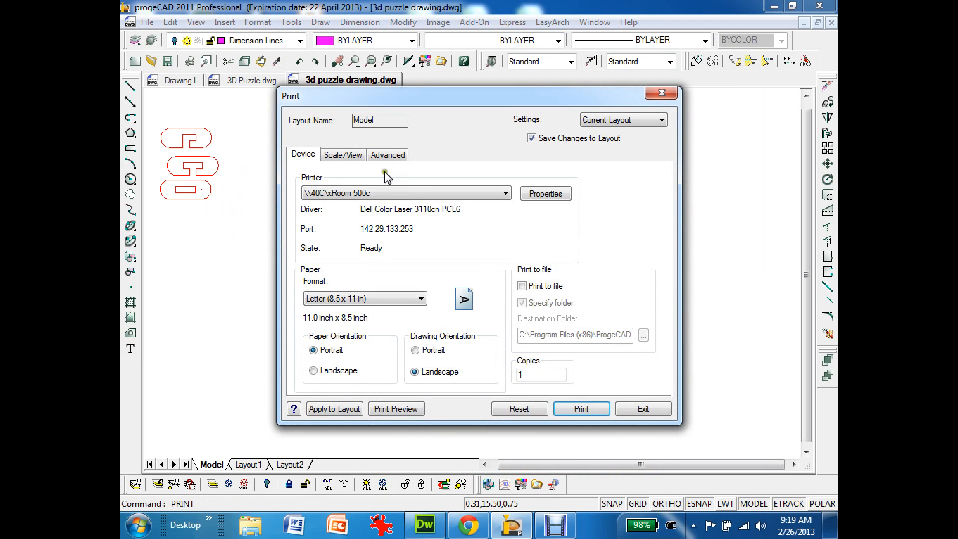
pyautogui.click(386, 194)
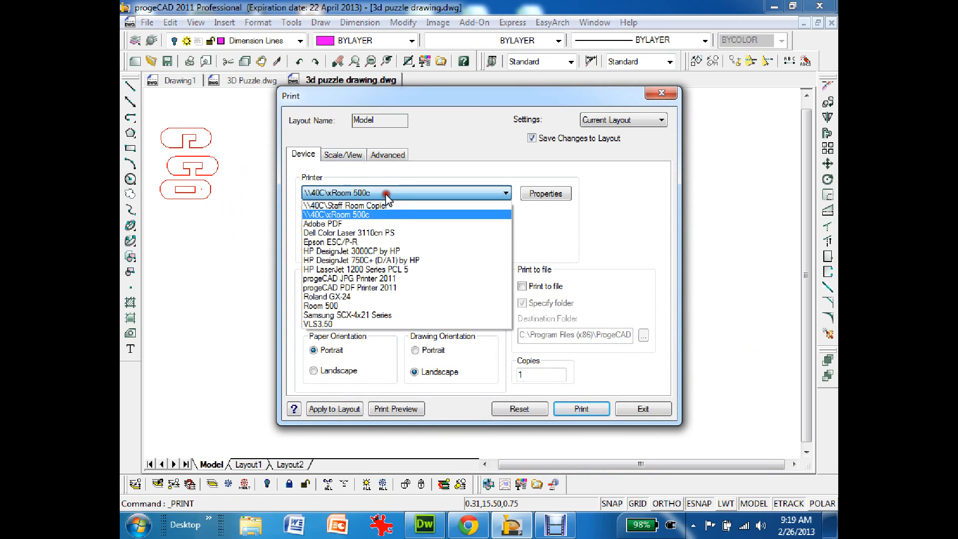
pyautogui.click(335, 324)
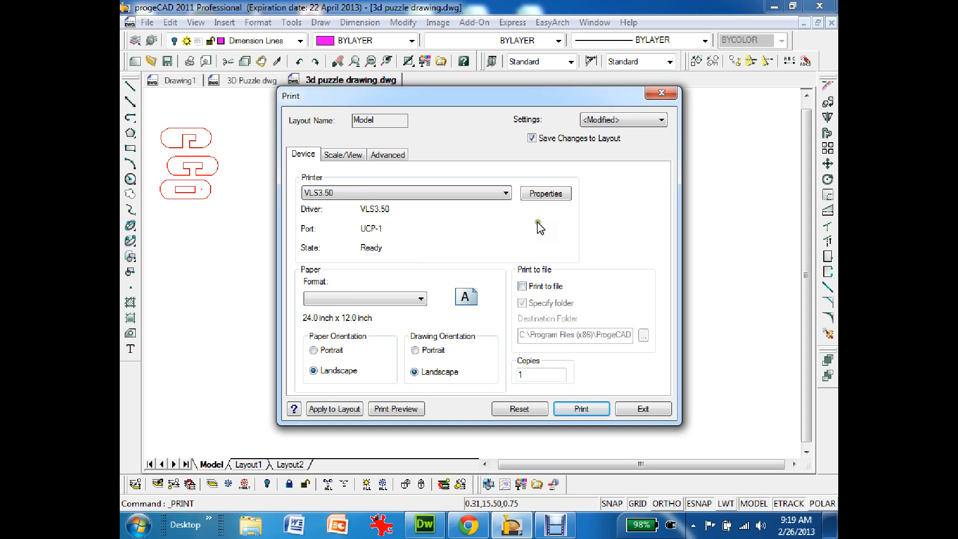
# Set the print area to Limits and the print scale to 1:1
pyautogui.click(345, 156)
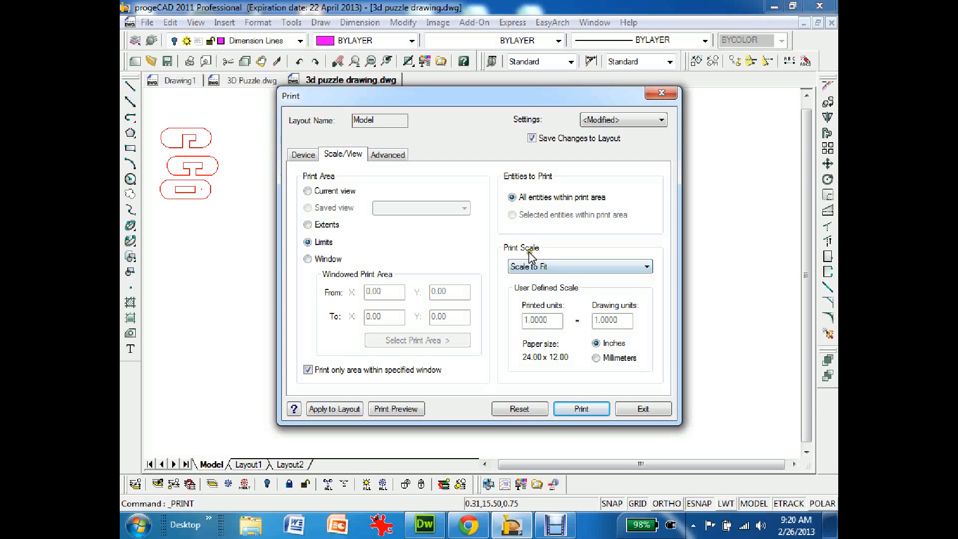
pyautogui.click(581, 266)
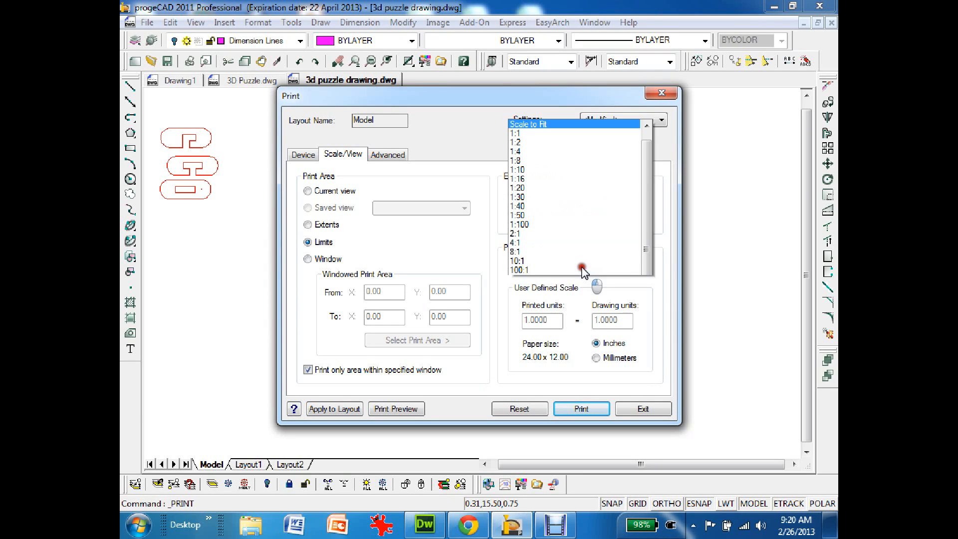
pyautogui.click(513, 18)
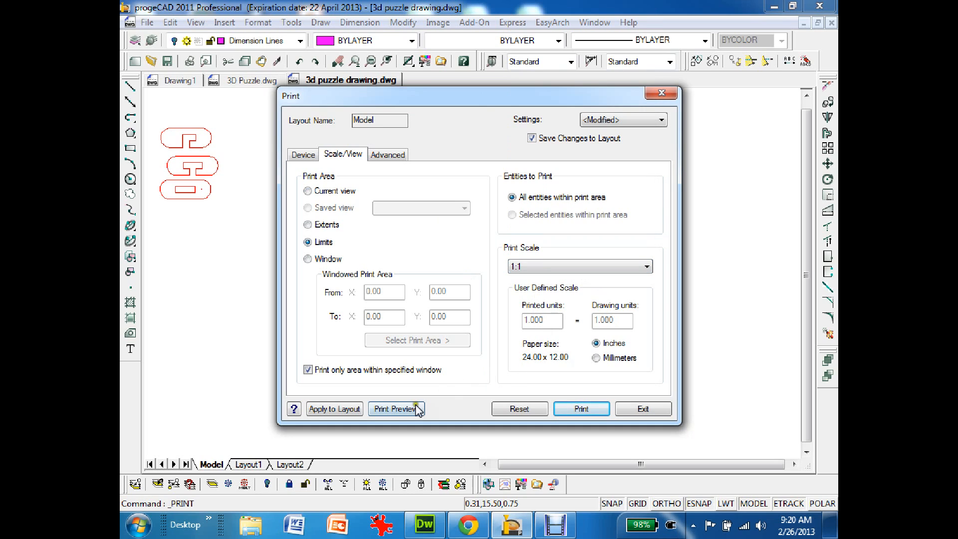
# Preview the 1:1 plot to check the outlines against the page edge, and leave the print settings without printing
pyautogui.click(398, 409)
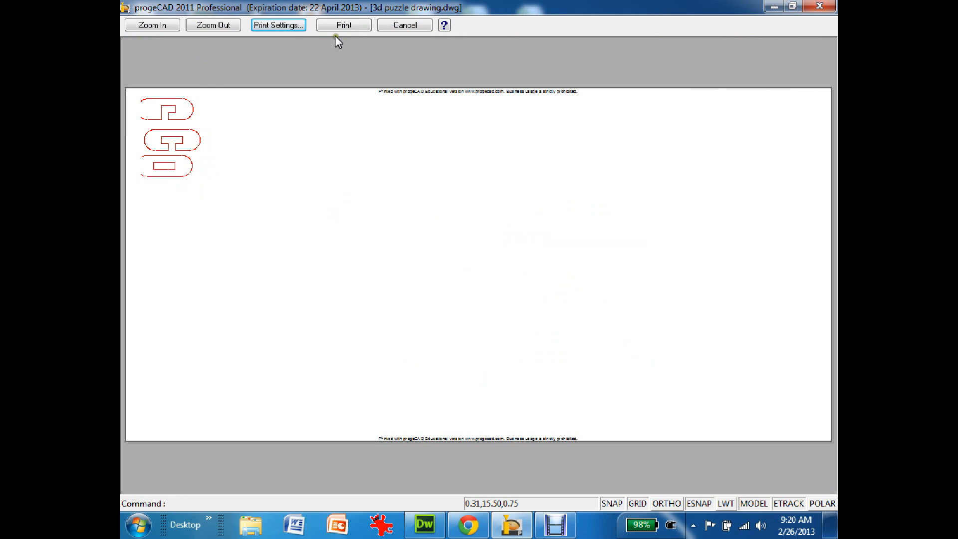
pyautogui.click(405, 26)
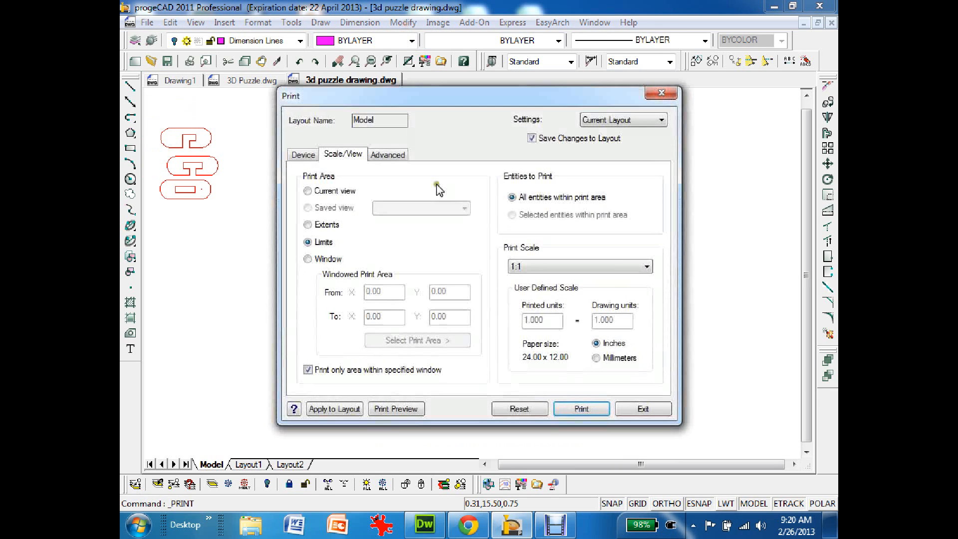
pyautogui.click(642, 409)
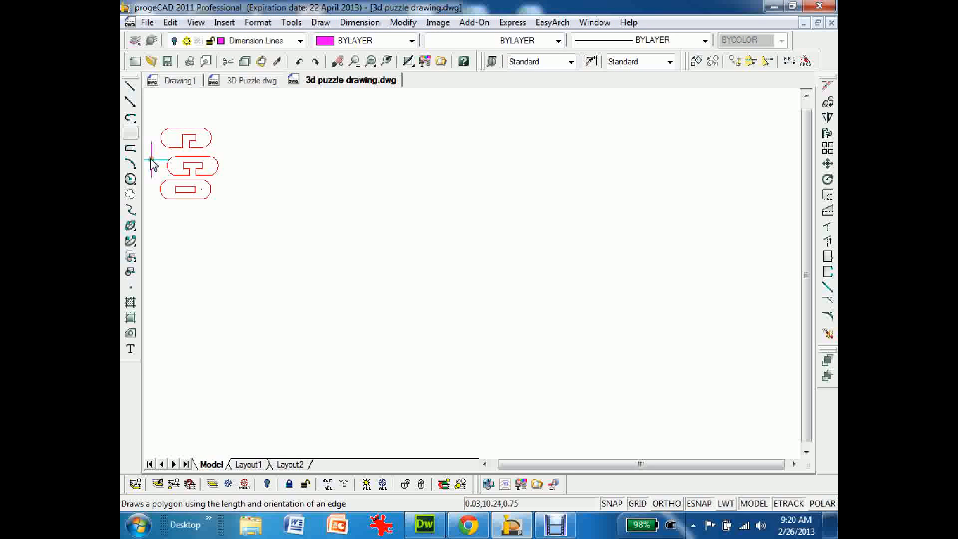
# Move the outline with the hooked slot slightly right, clear of the left page margin
pyautogui.click(153, 111)
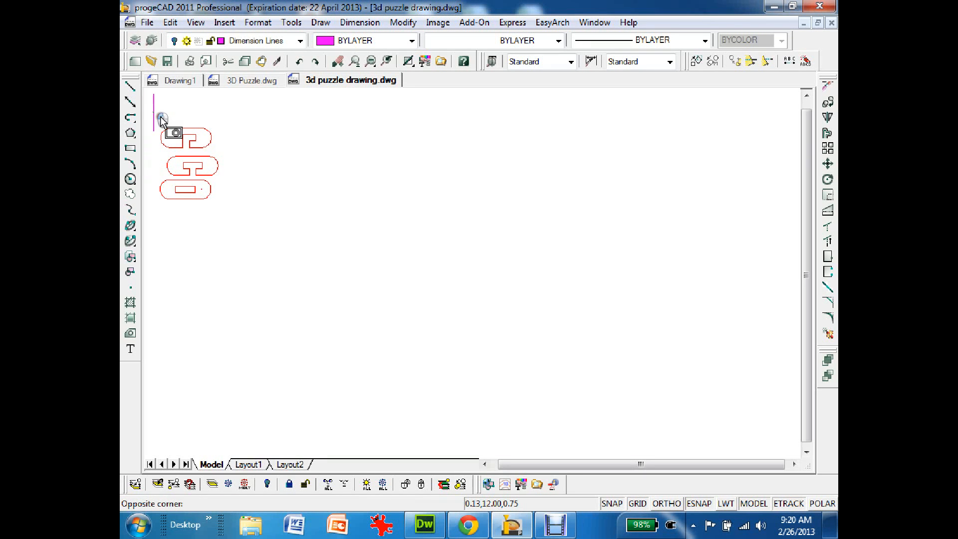
pyautogui.click(221, 152)
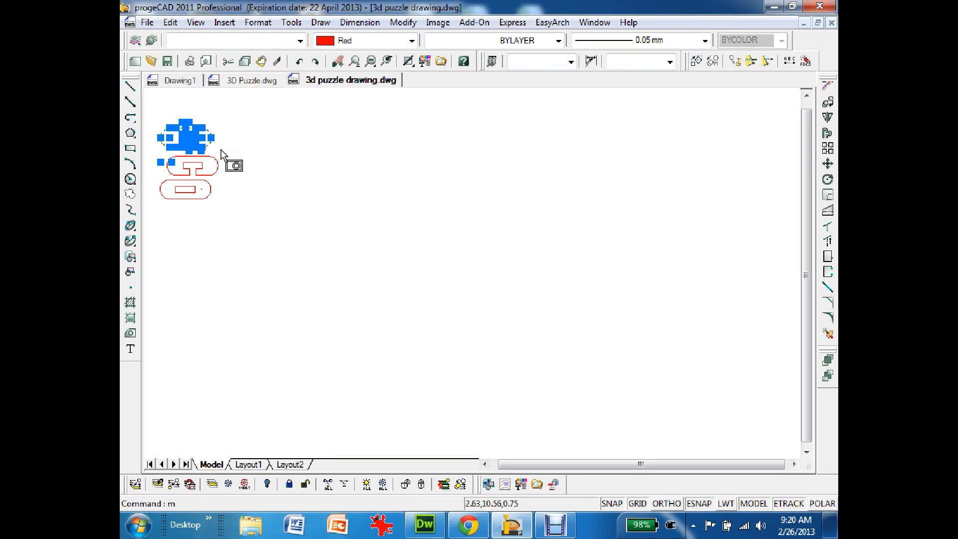
pyautogui.press('Return')
pyautogui.click(201, 137)
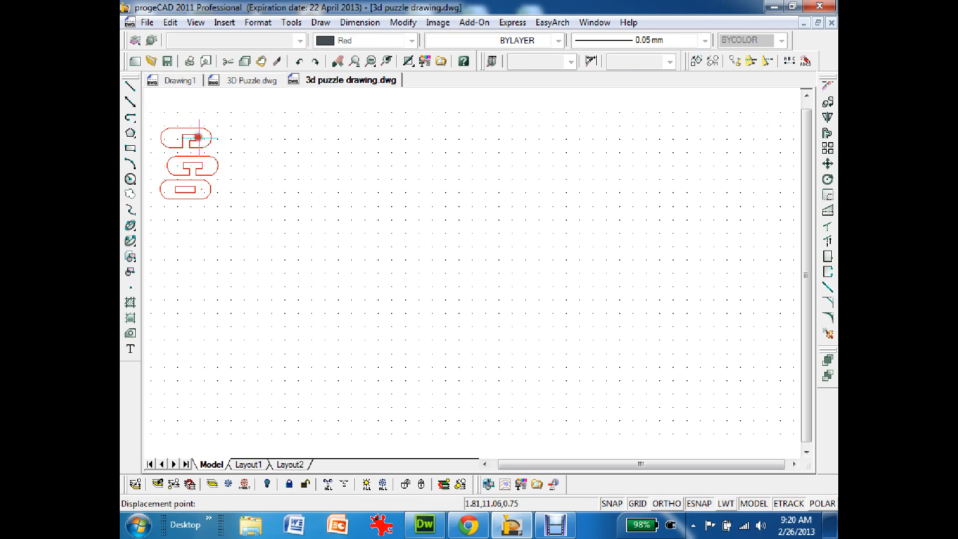
pyautogui.click(208, 138)
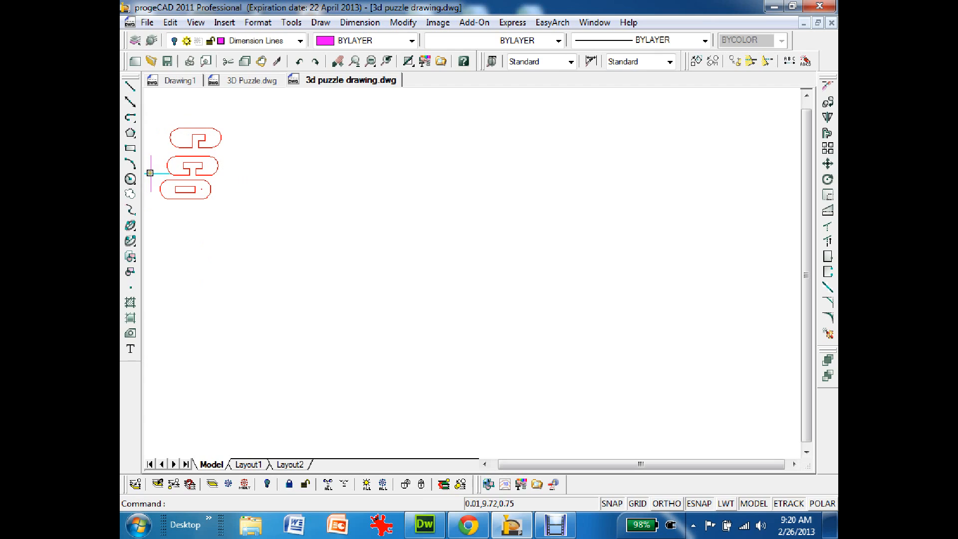
# Move the outline with the closed rectangular hole slightly right so its left end lines up with the T-slot outline
pyautogui.click(150, 177)
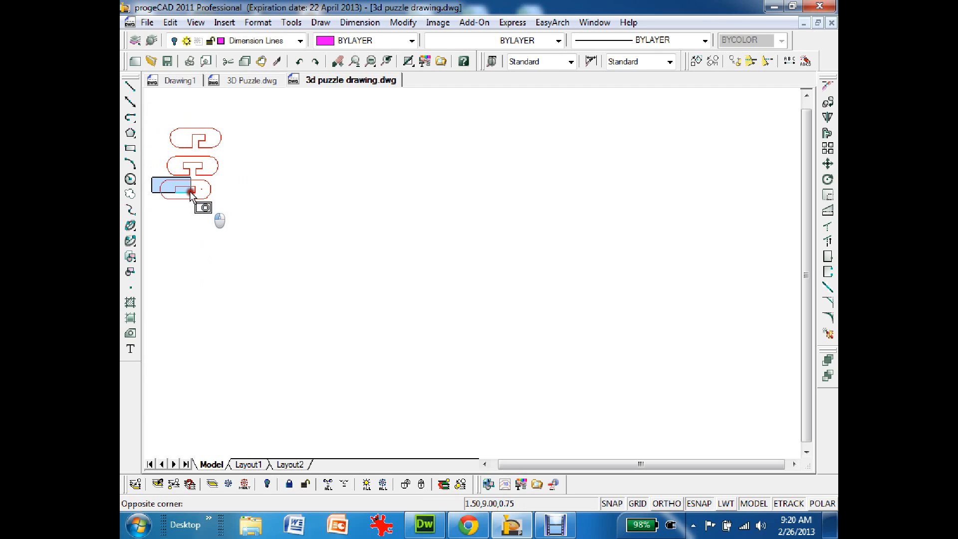
pyautogui.click(219, 212)
pyautogui.write('m')
pyautogui.press('Return')
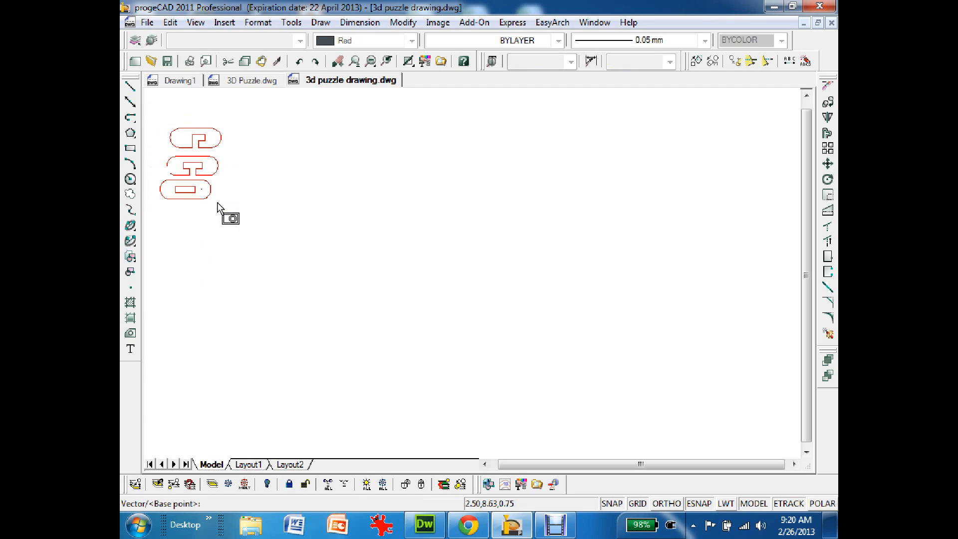
pyautogui.click(190, 183)
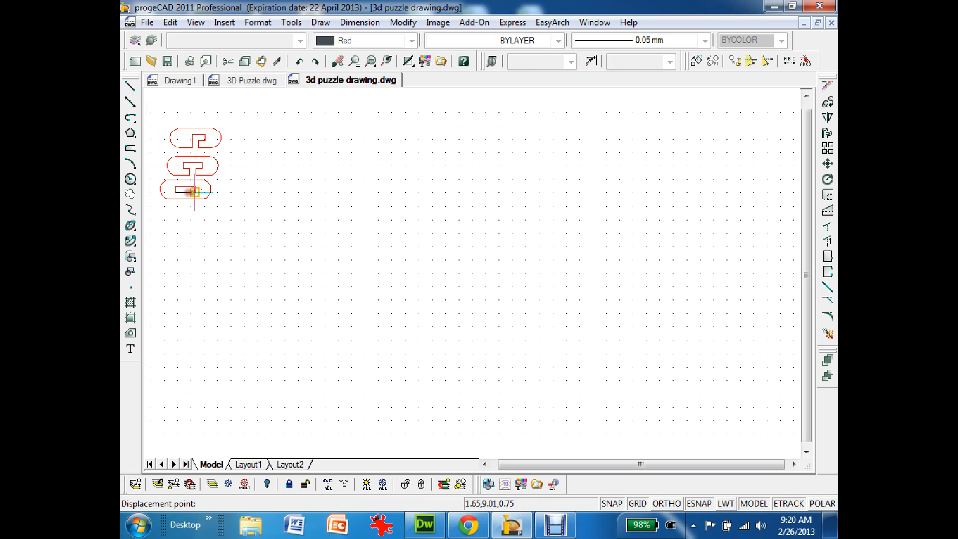
pyautogui.click(197, 192)
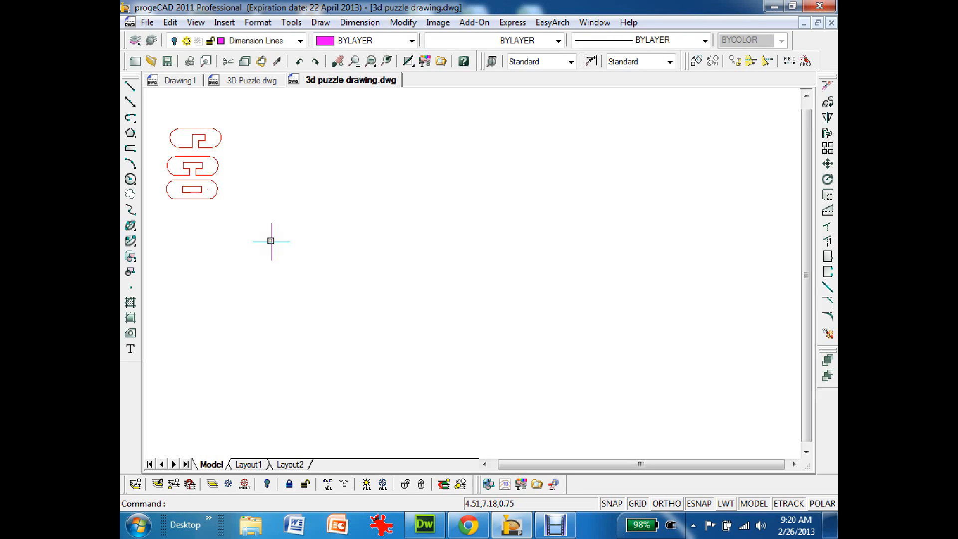
# Print the drawing to the VLS3.50 from the plot preview and open the laser cutter's control panel
pyautogui.click(147, 23)
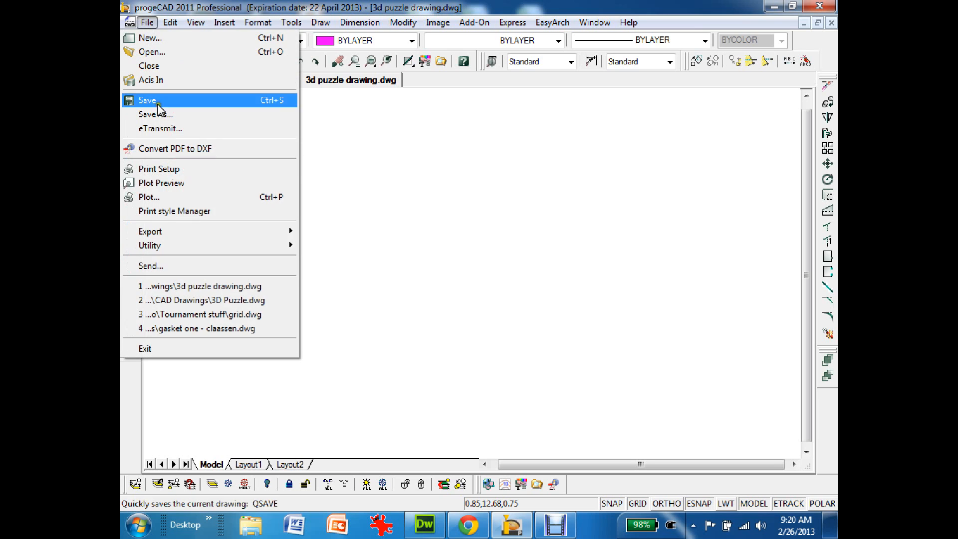
pyautogui.click(156, 185)
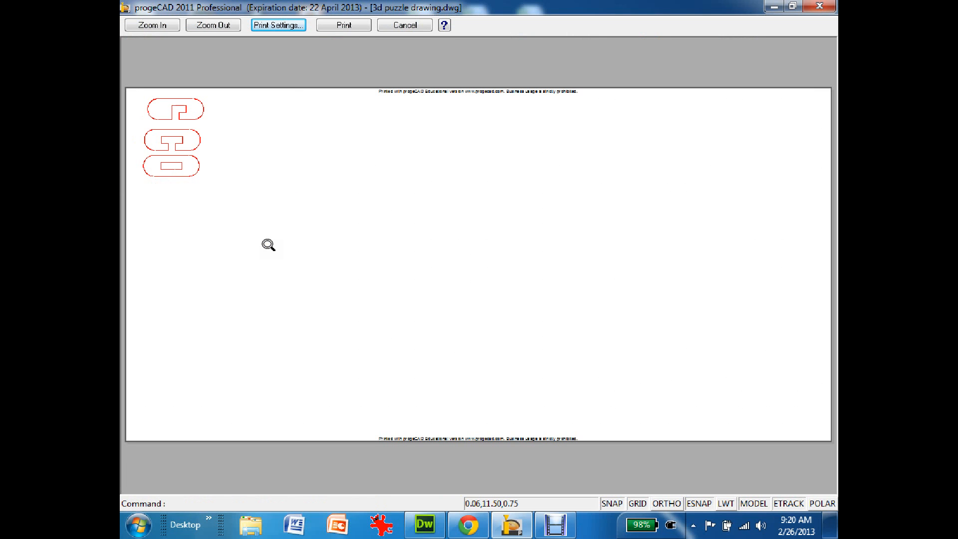
pyautogui.click(343, 25)
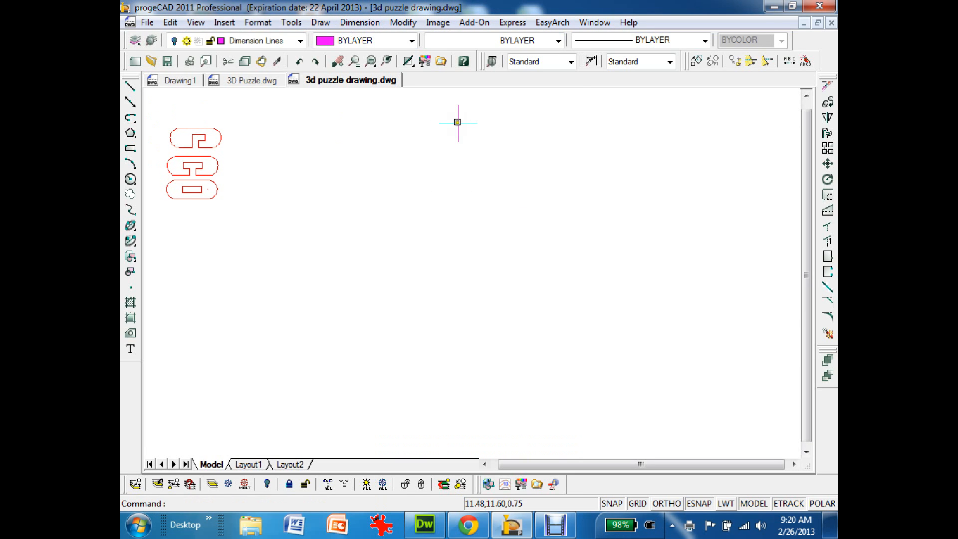
pyautogui.click(672, 524)
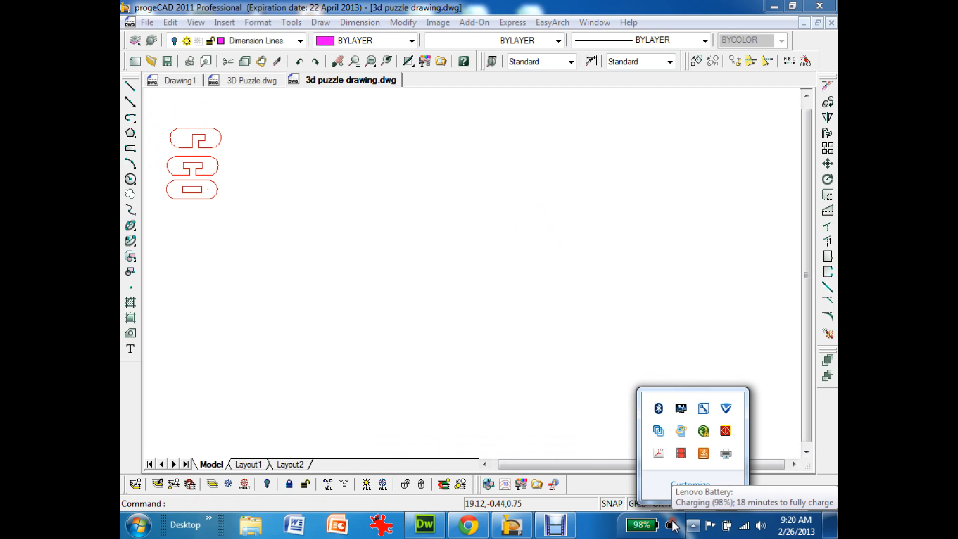
pyautogui.click(725, 432)
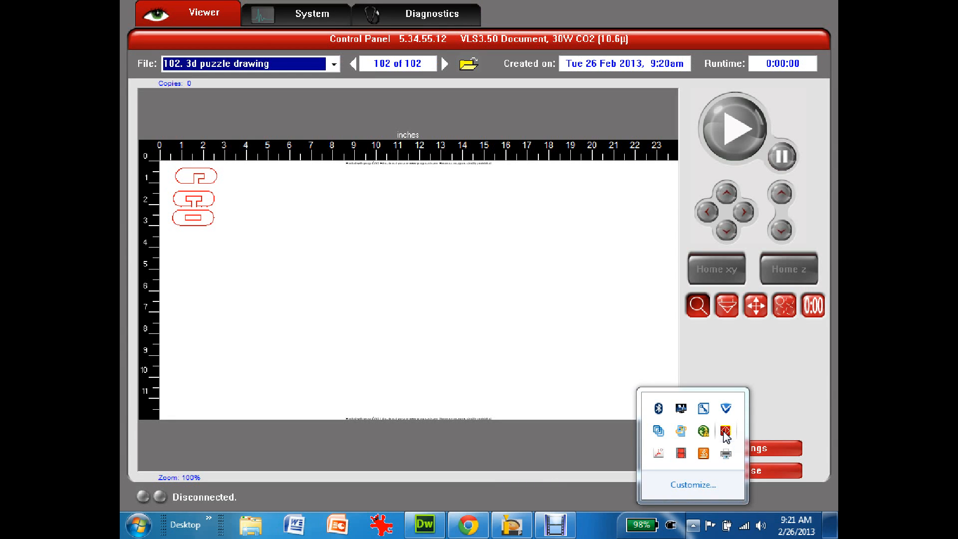